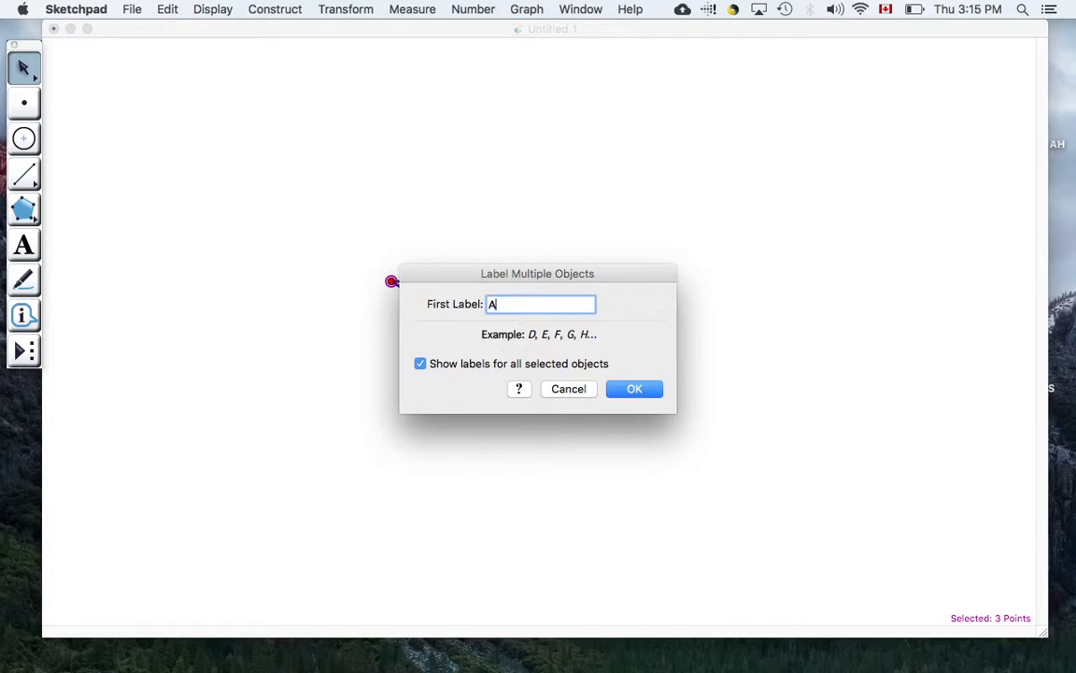
# Label the triangle's vertices A, B and C, and reposition the B and C labels beside their points.
pyautogui.click(632, 389)
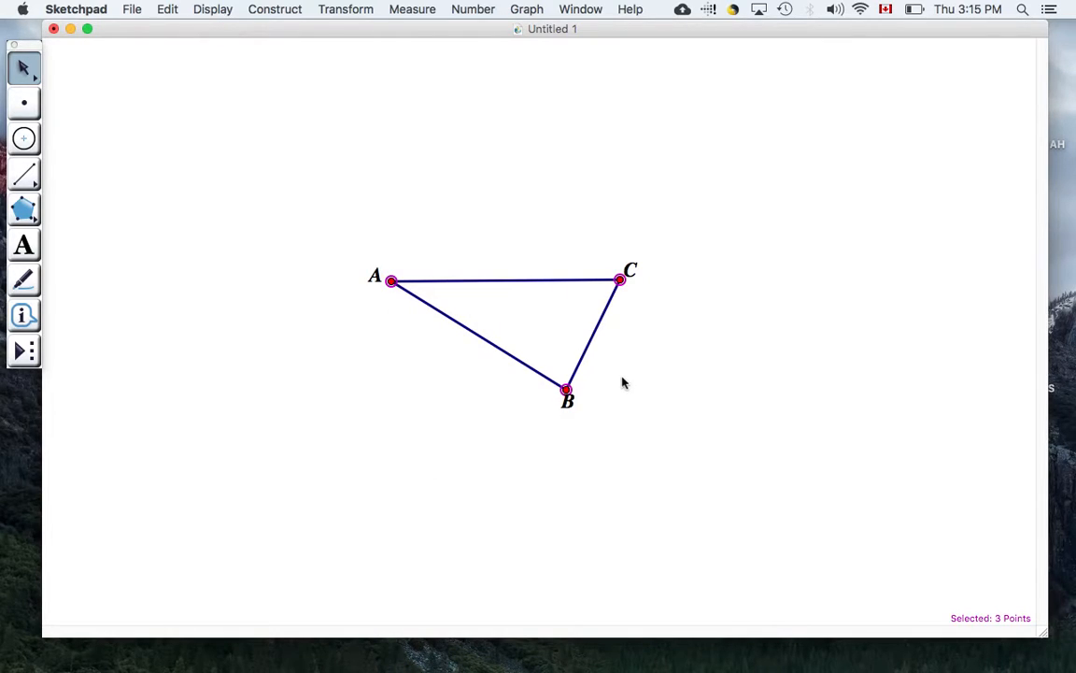
pyautogui.moveTo(569, 401); pyautogui.dragTo(548, 421)
pyautogui.moveTo(629, 273); pyautogui.dragTo(635, 273)
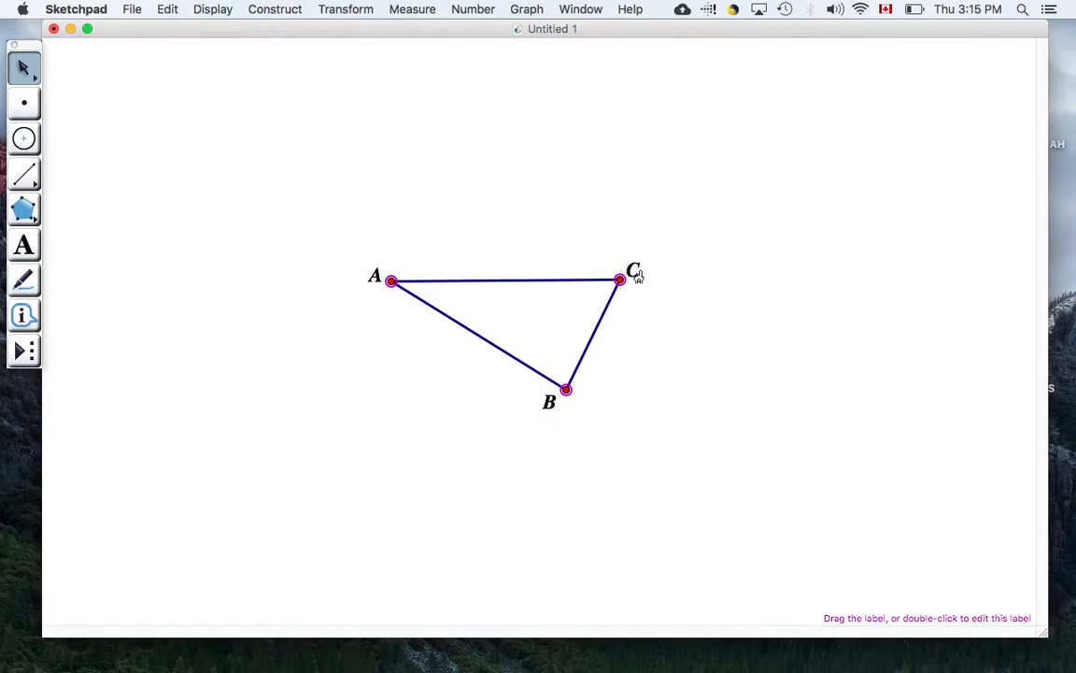
pyautogui.click(687, 261)
# Place three free points outside triangle ABC, one beyond each of the sides AB, AC and BC.
pyautogui.click(24, 103)
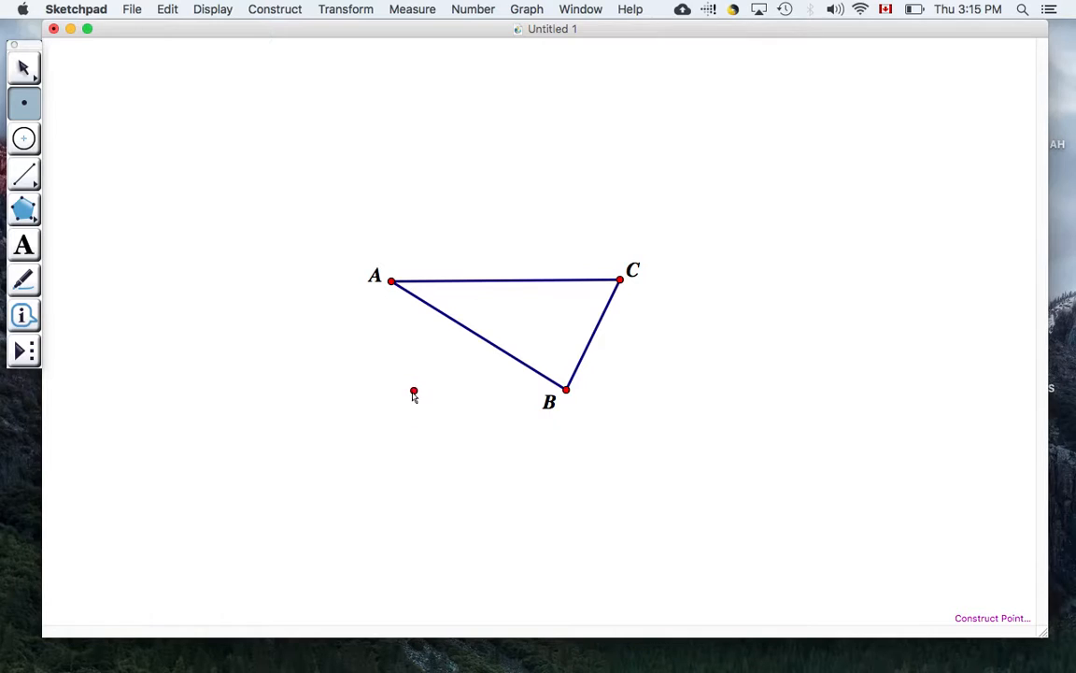
pyautogui.click(401, 403)
pyautogui.click(518, 204)
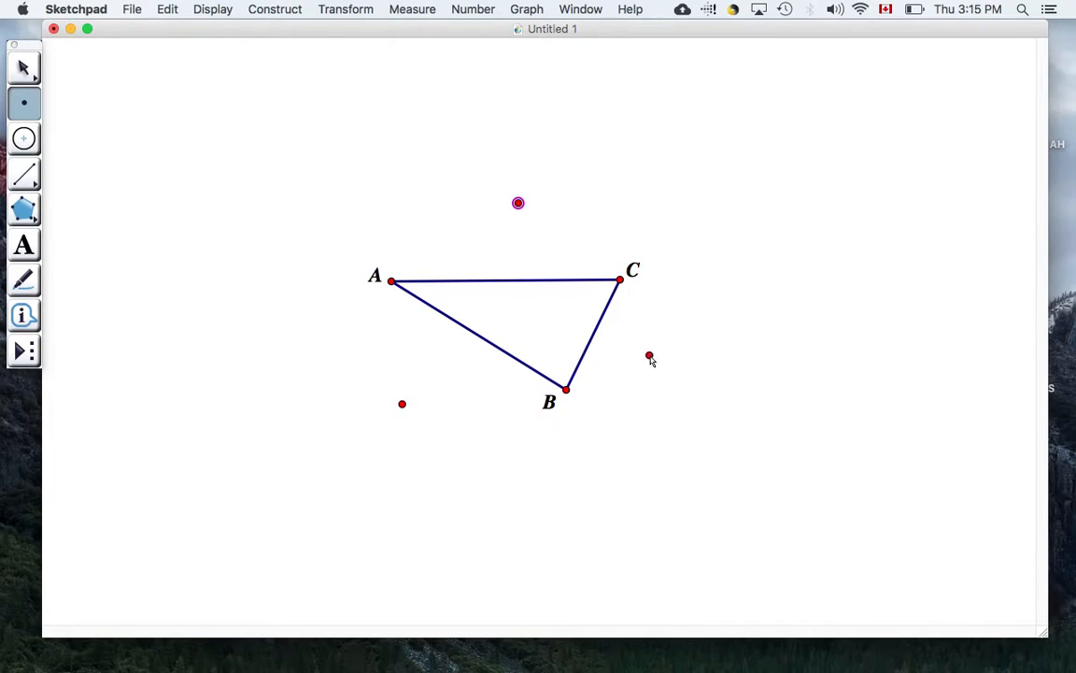
pyautogui.click(685, 367)
# Construct a parallel to side AB through the point outside it, deleting the extra parallel through the point beyond side BC.
pyautogui.click(23, 68)
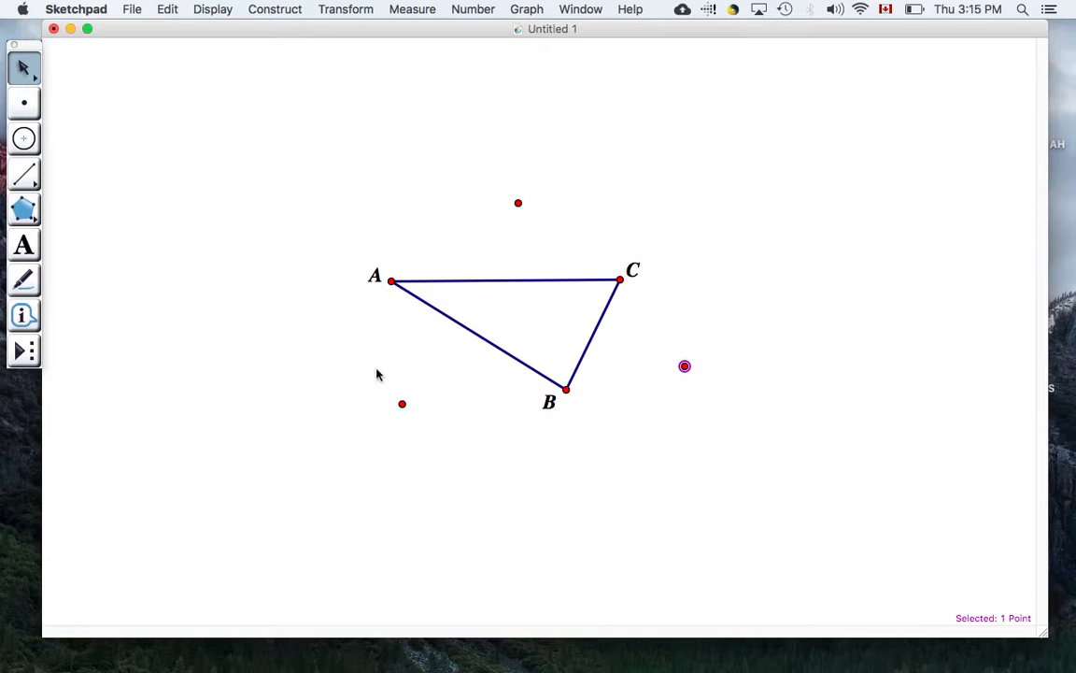
pyautogui.click(475, 332)
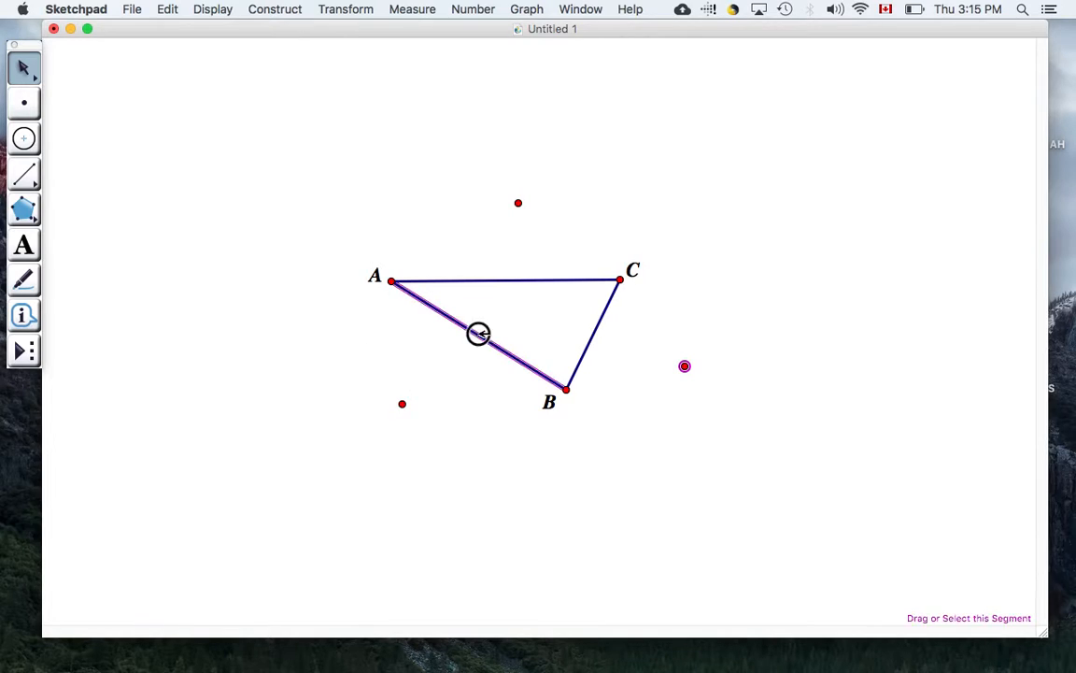
pyautogui.click(403, 404)
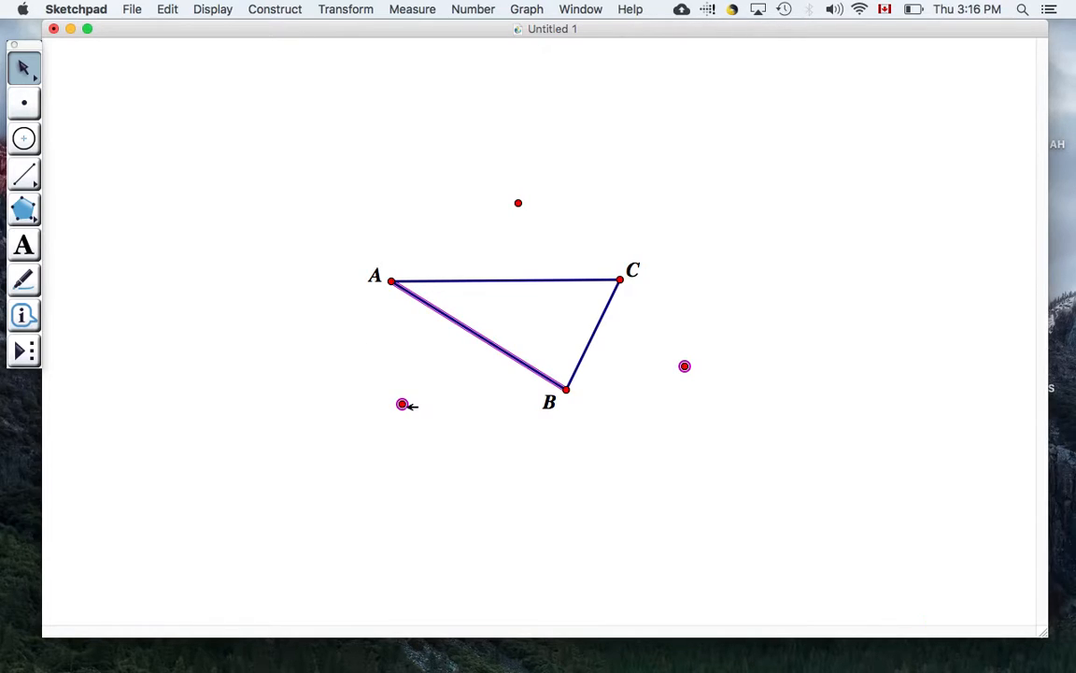
pyautogui.click(283, 10)
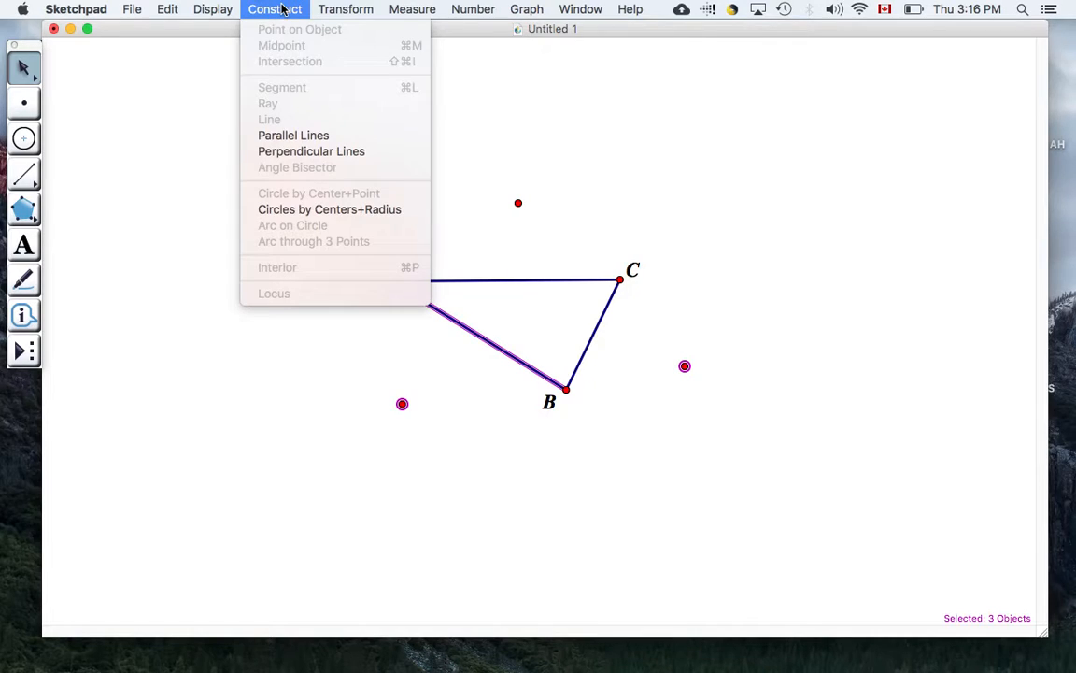
pyautogui.click(300, 135)
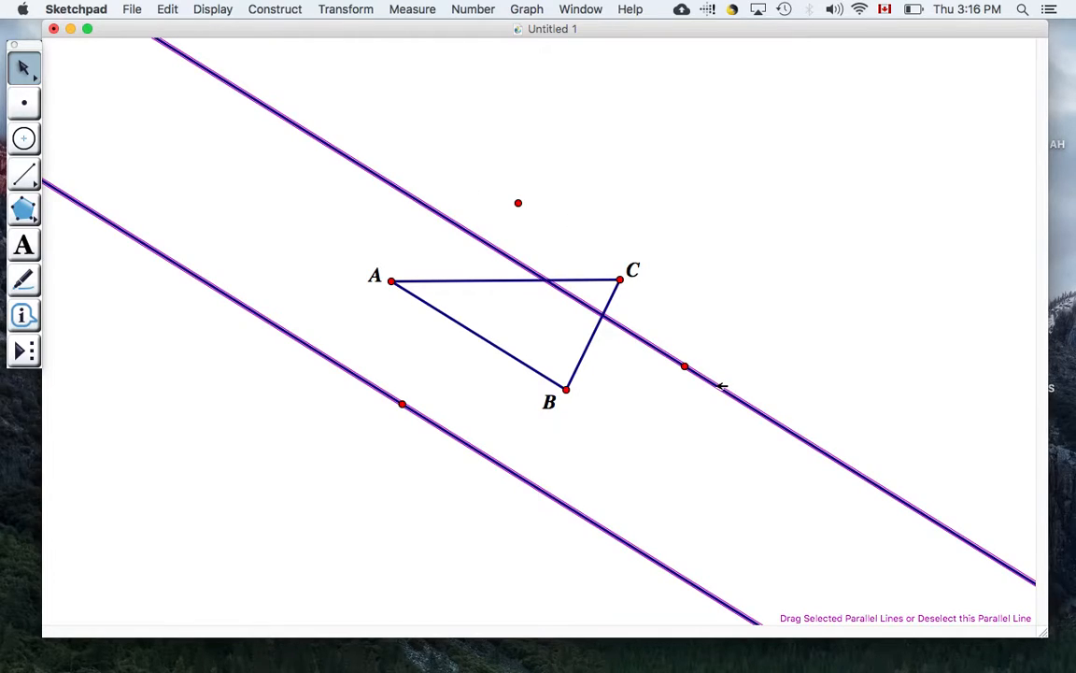
pyautogui.keyDown('shift'); pyautogui.click(546, 492); pyautogui.keyUp('shift')
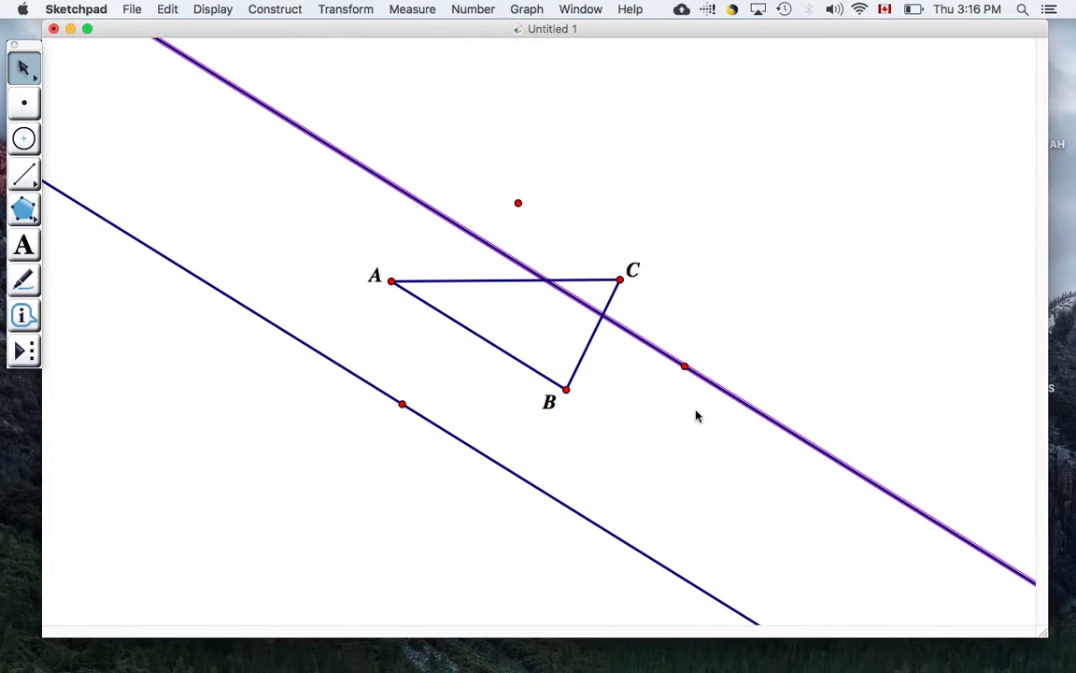
pyautogui.press('Delete')
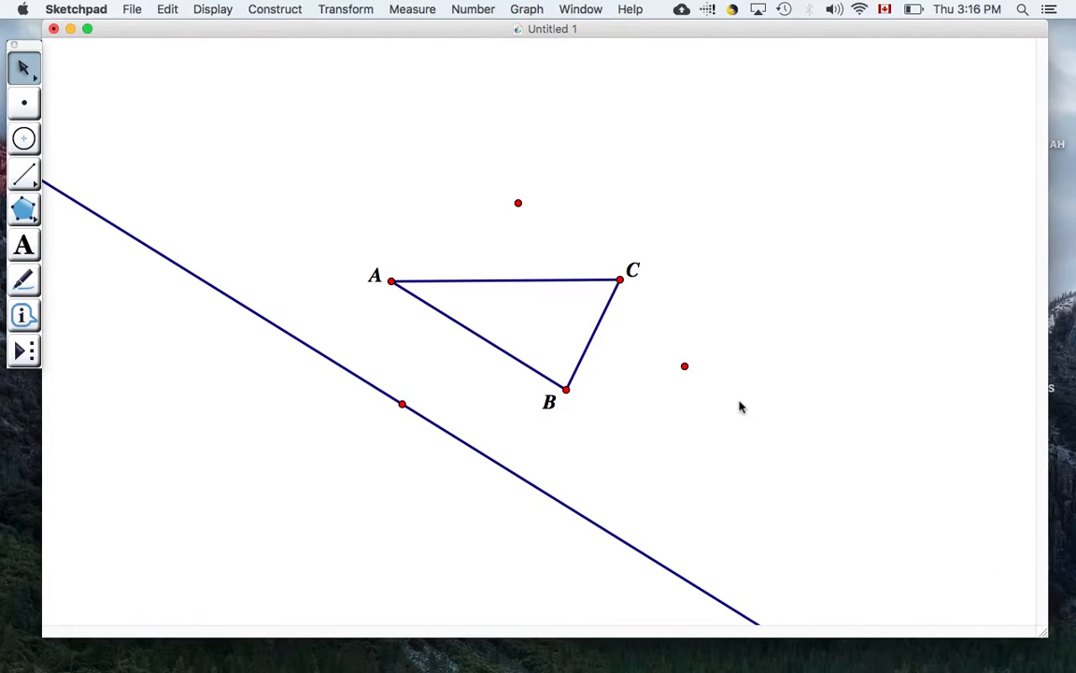
# Construct a line parallel to side BC through the free point outside that side.
pyautogui.click(687, 365)
pyautogui.click(600, 330)
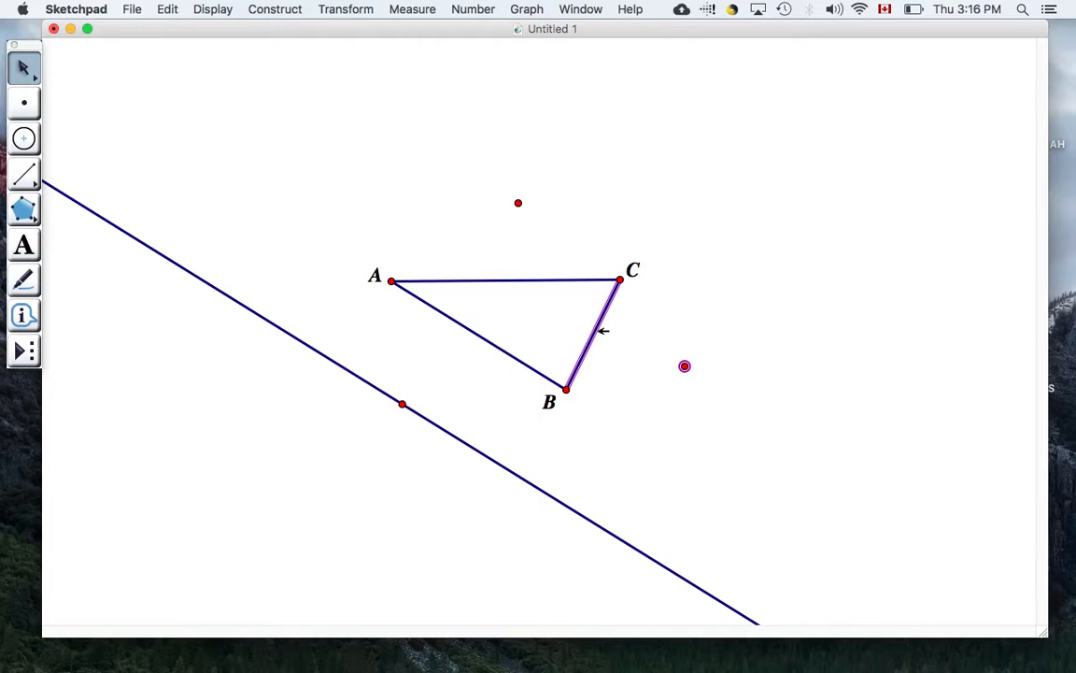
pyautogui.click(268, 9)
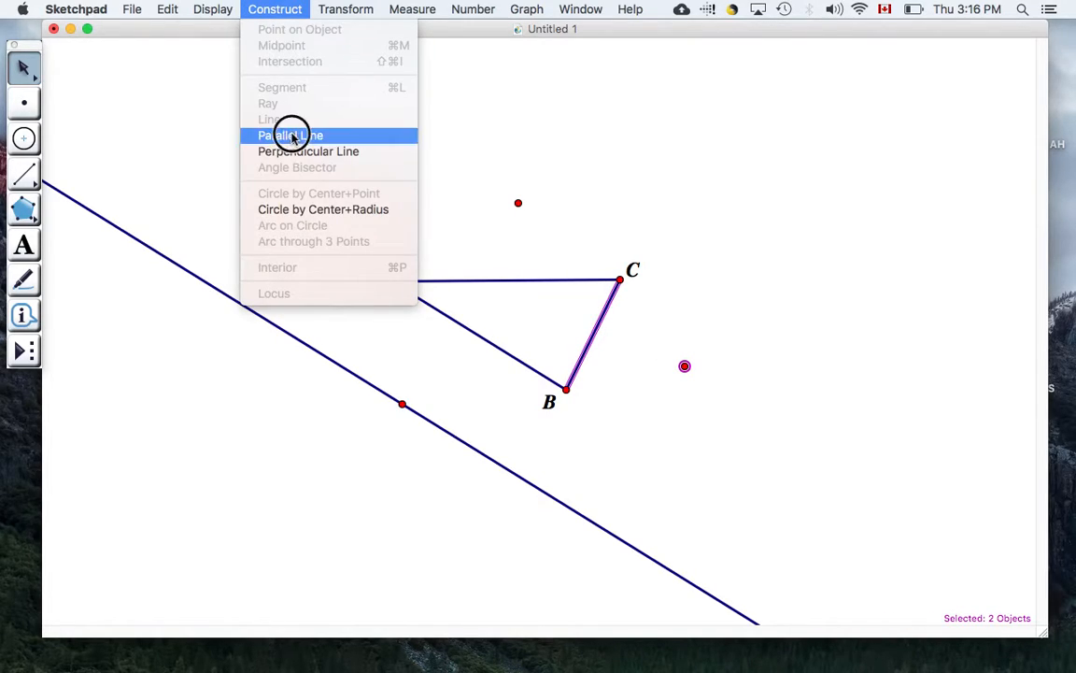
pyautogui.click(292, 136)
# Construct a line parallel to side AC through the free point above that side.
pyautogui.click(504, 245)
pyautogui.click(517, 203)
pyautogui.click(527, 279)
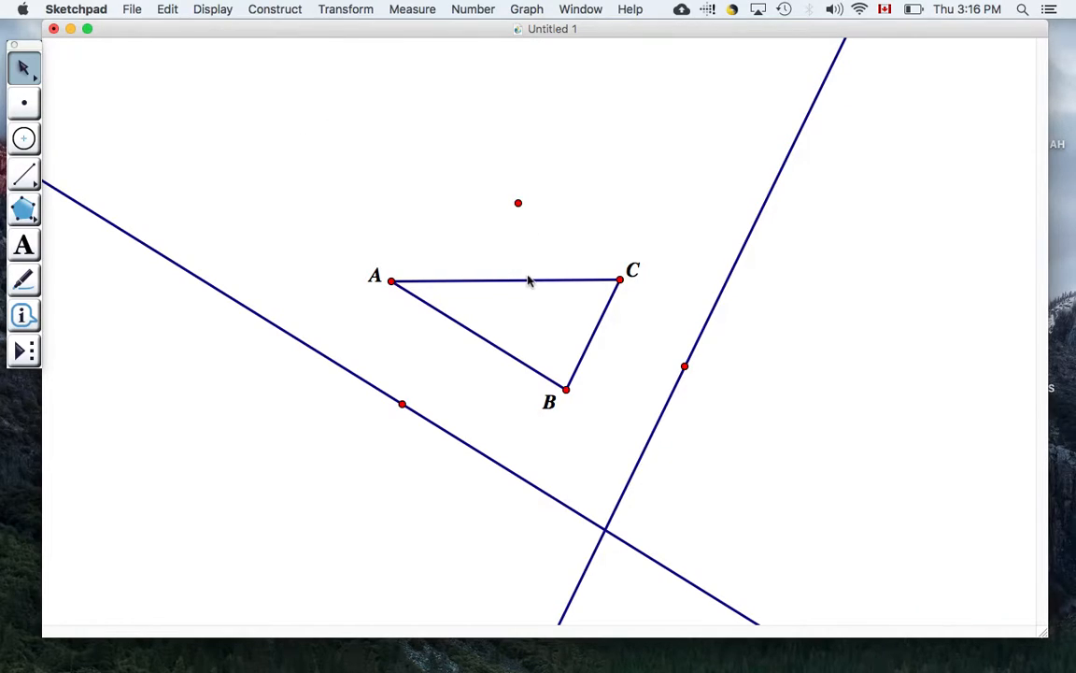
pyautogui.click(529, 279)
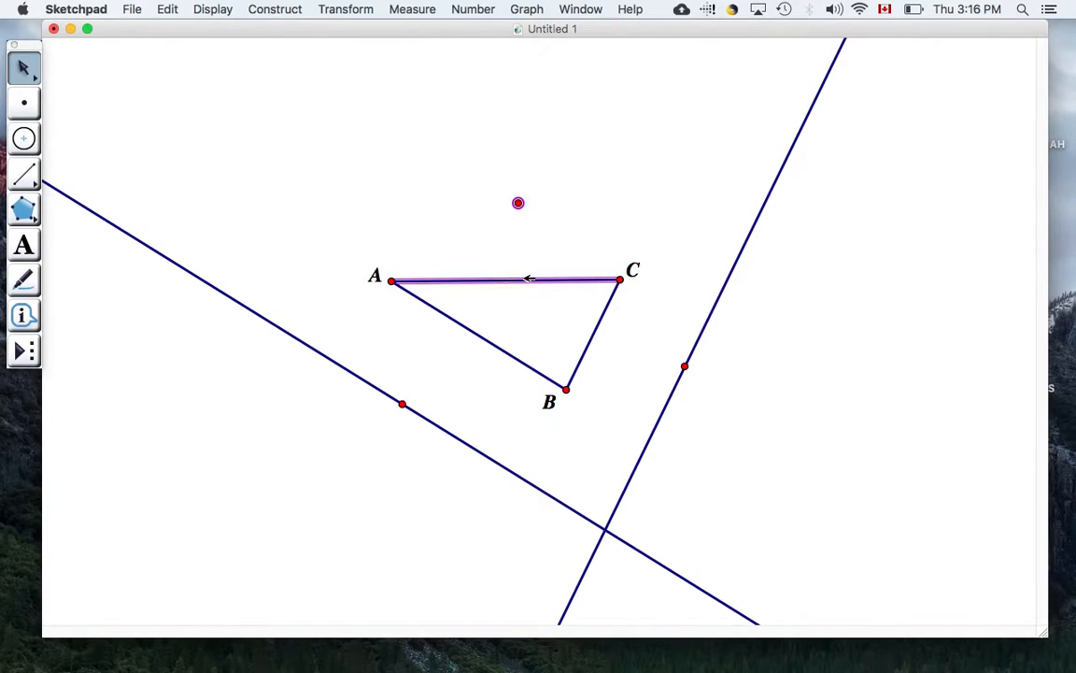
pyautogui.click(280, 11)
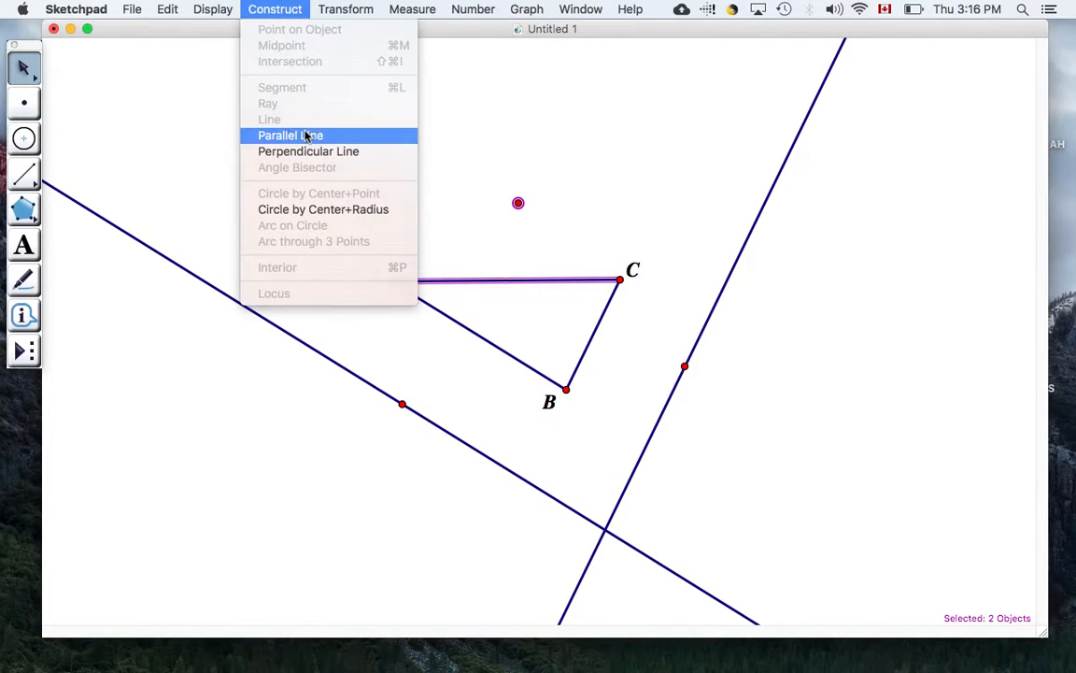
pyautogui.click(273, 134)
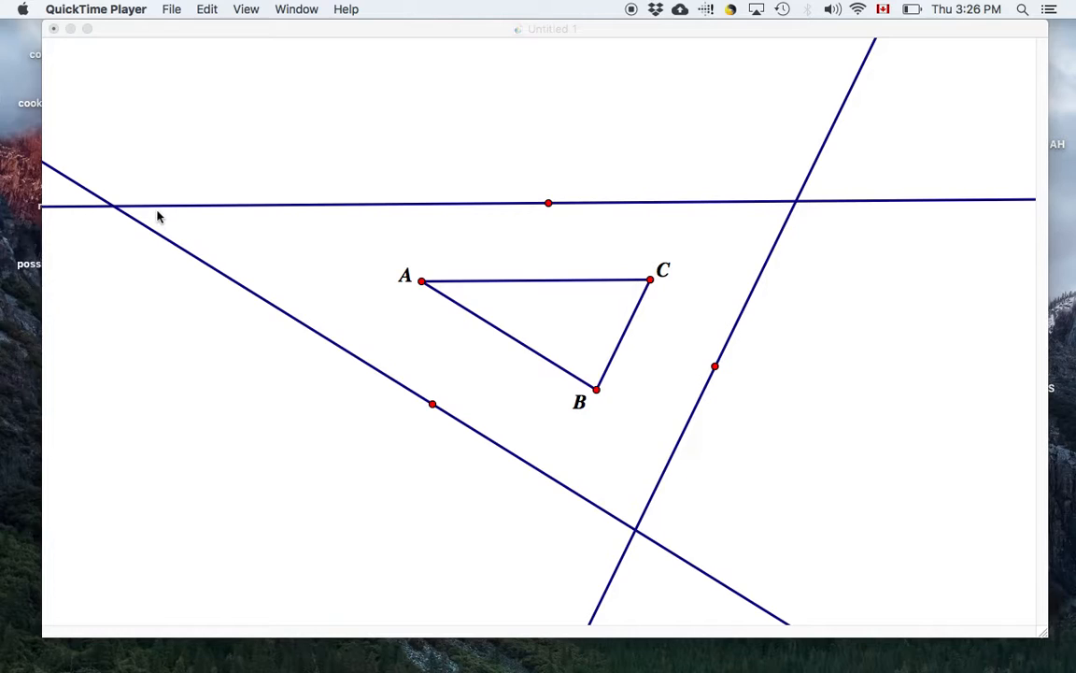
# Construct the intersection point of the lines parallel to sides AC and AB.
pyautogui.click(181, 194)
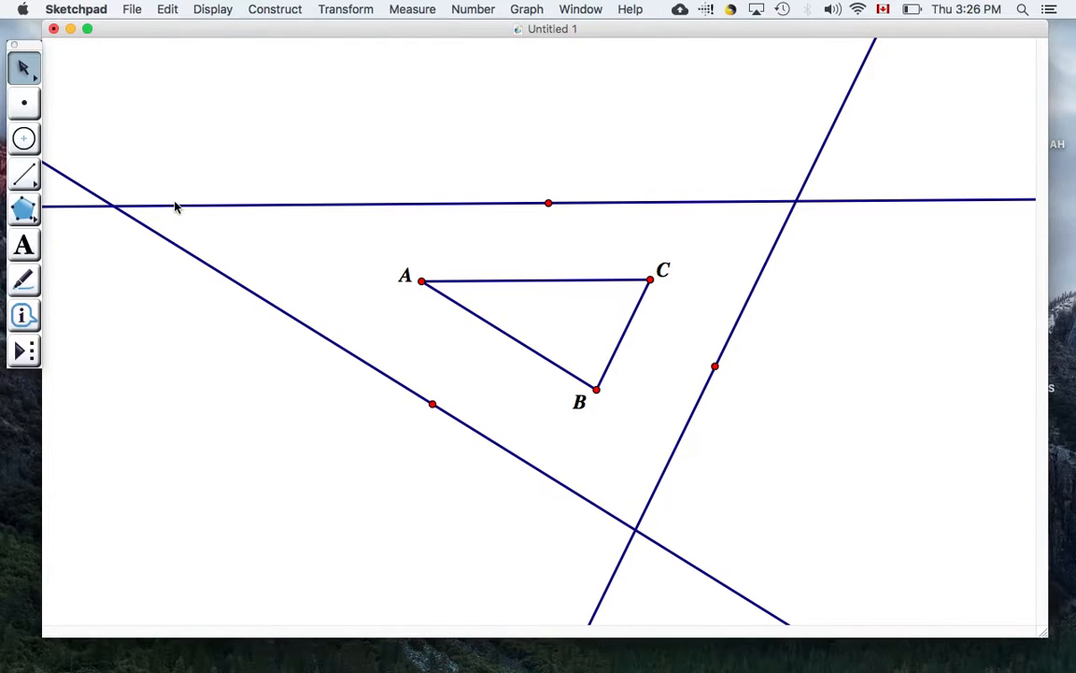
pyautogui.click(178, 204)
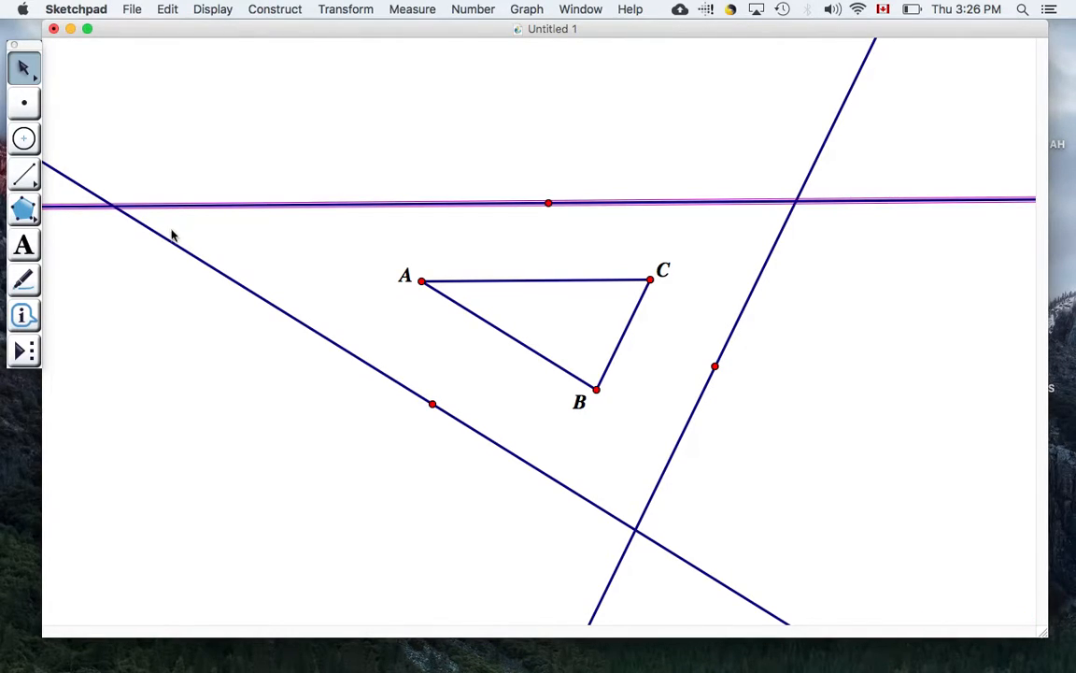
pyautogui.click(172, 240)
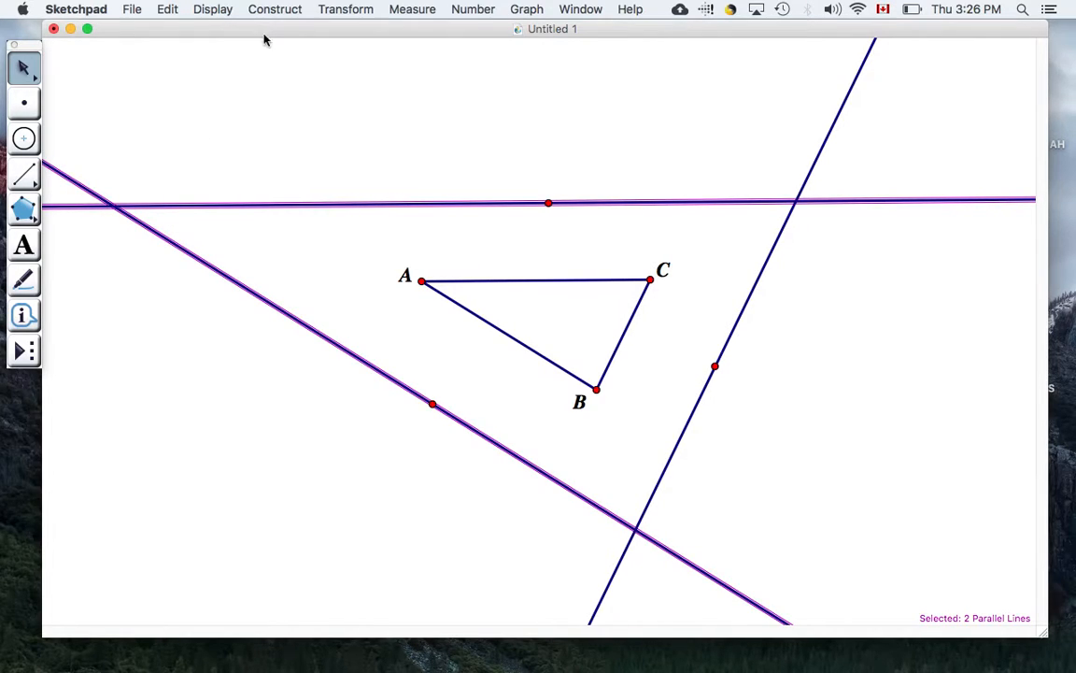
pyautogui.click(275, 9)
pyautogui.click(293, 62)
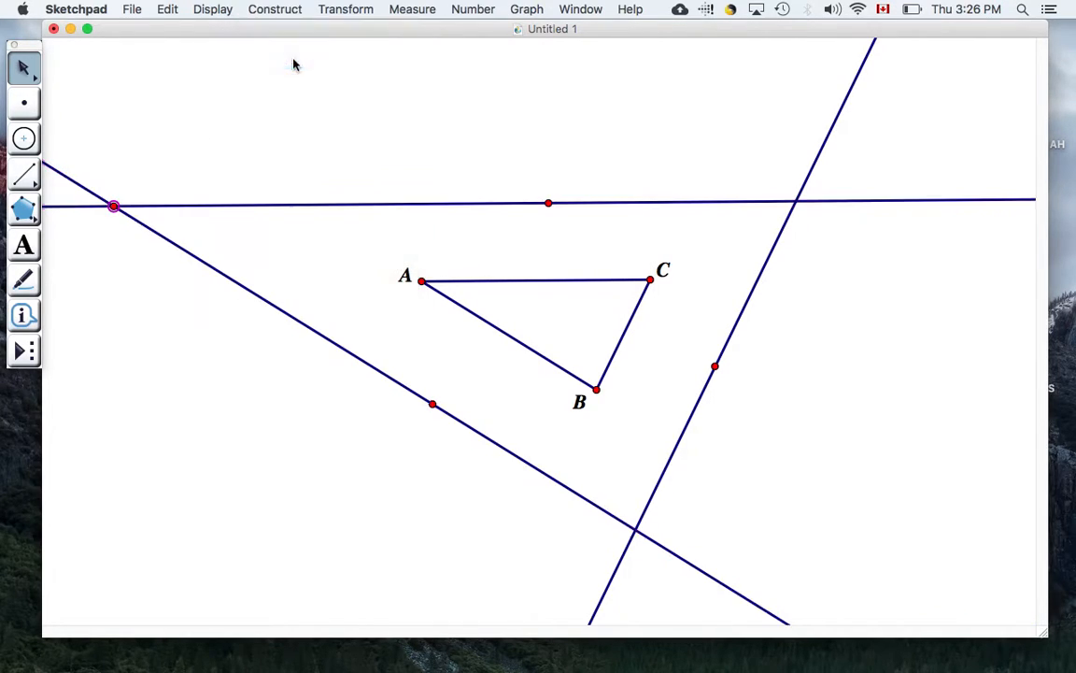
# Label the new intersection point G and compare the figure with the example diagram in the instructions open in Chrome.
pyautogui.click(218, 9)
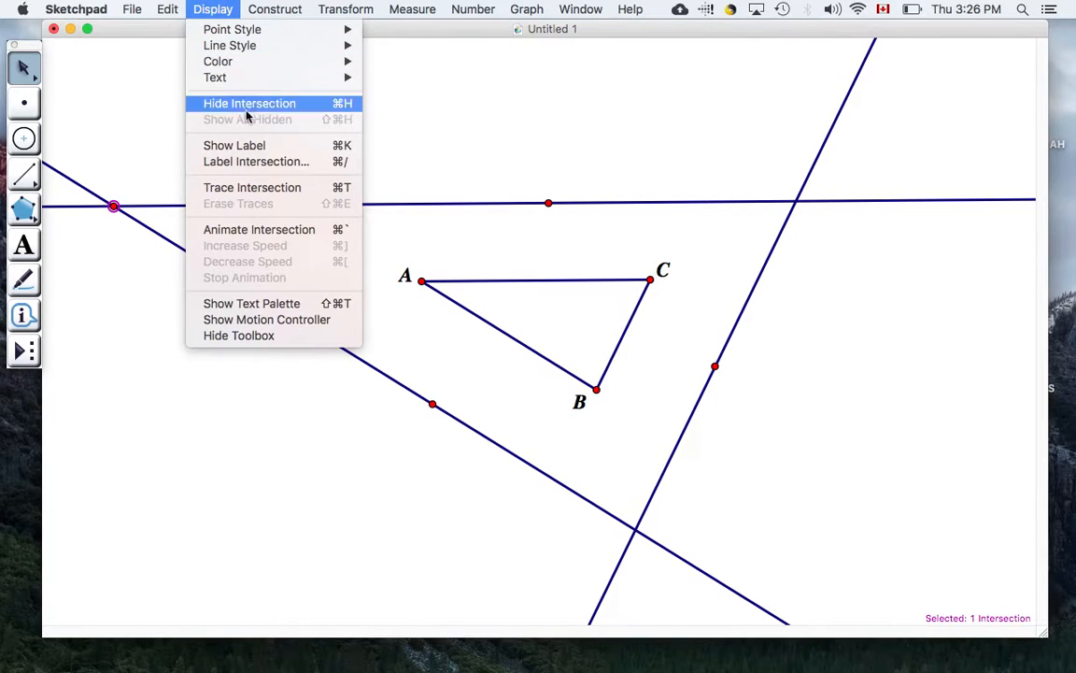
pyautogui.click(252, 161)
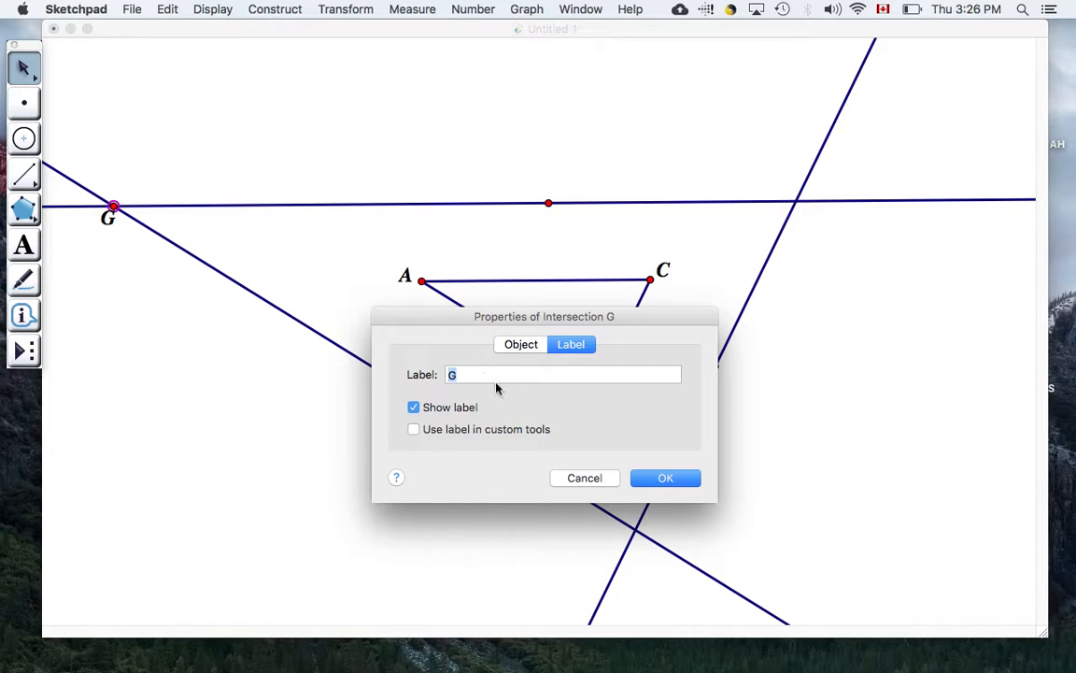
pyautogui.click(650, 479)
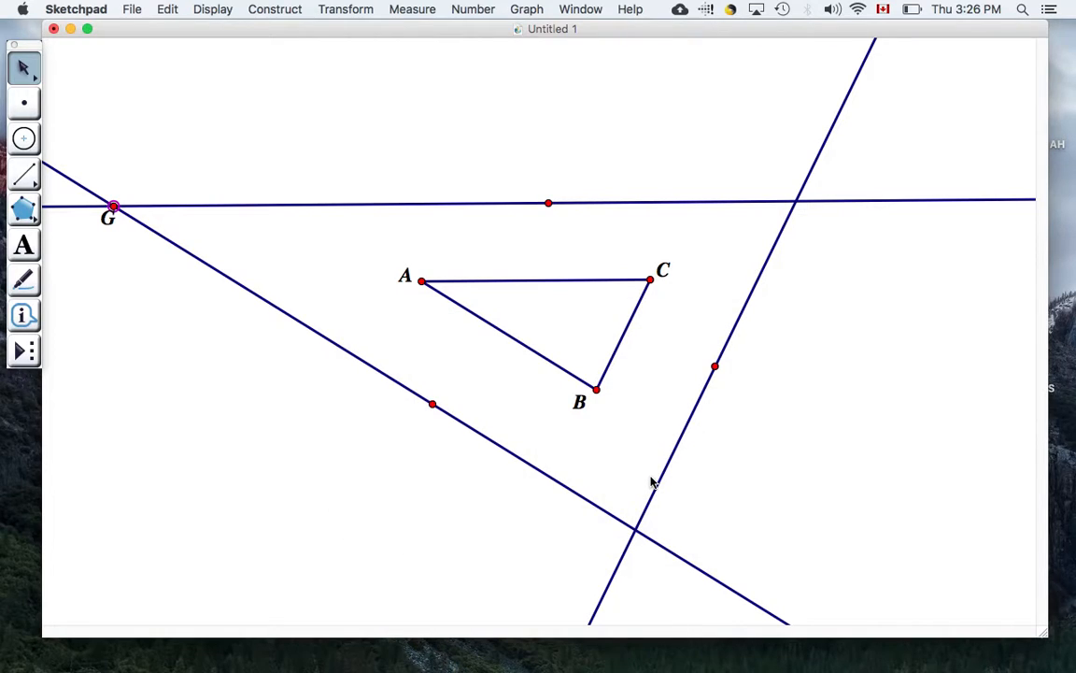
pyautogui.hotkey('ctrl', 'Left')
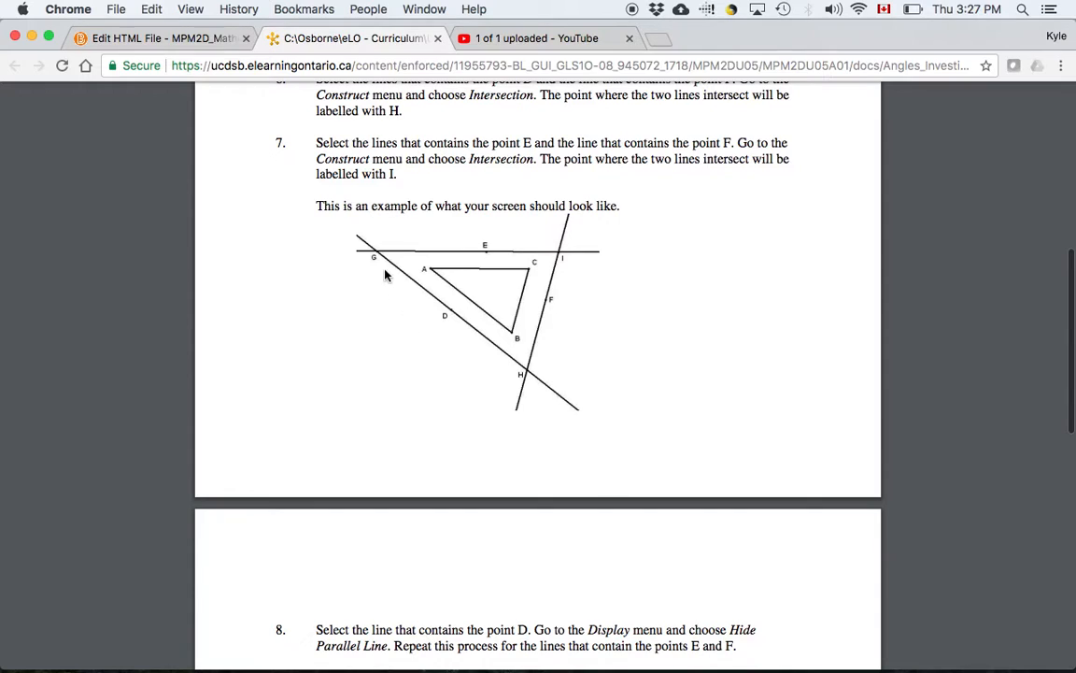
pyautogui.hotkey('ctrl', 'Right')
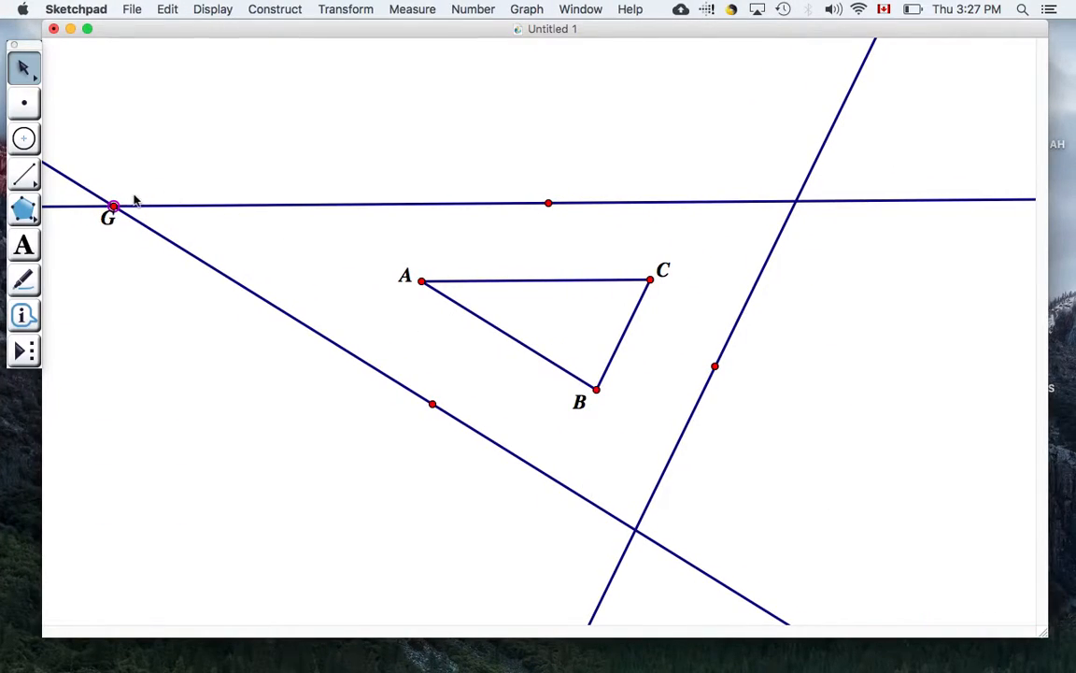
# Construct the intersection point of the lines parallel to sides AB and BC.
pyautogui.click(114, 207)
pyautogui.click(513, 450)
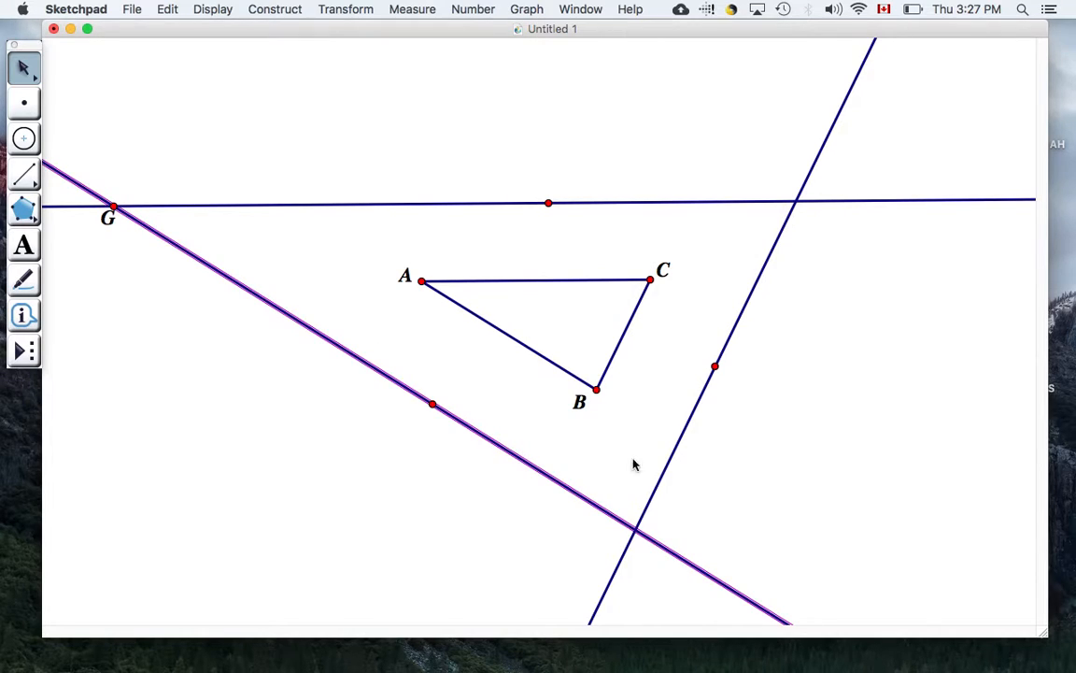
pyautogui.click(669, 466)
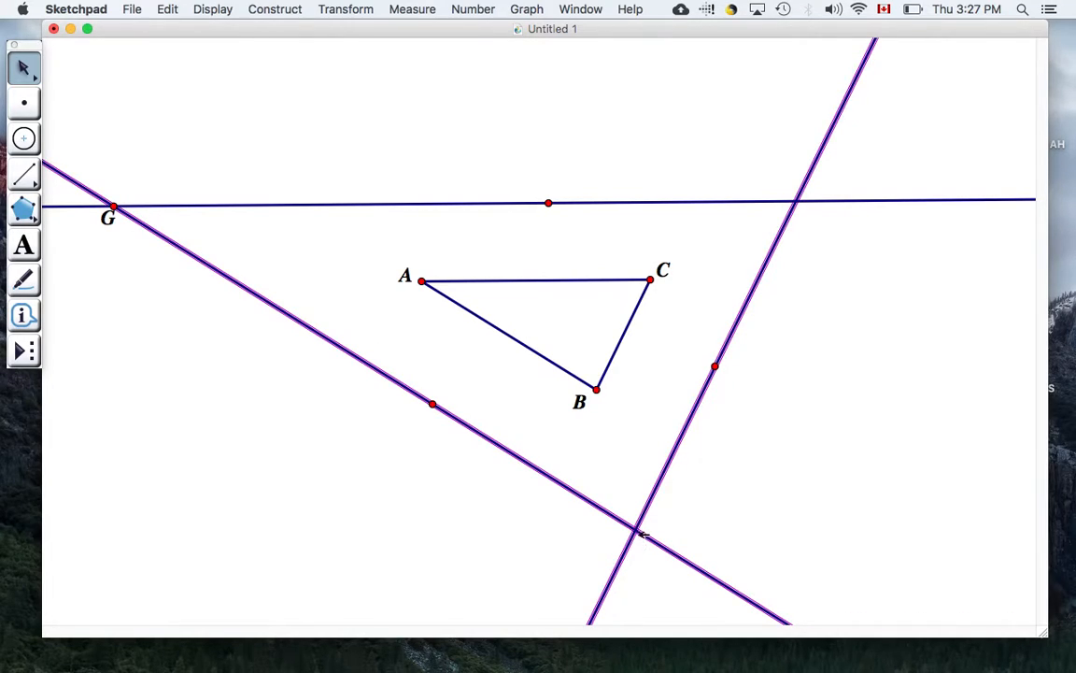
pyautogui.click(278, 11)
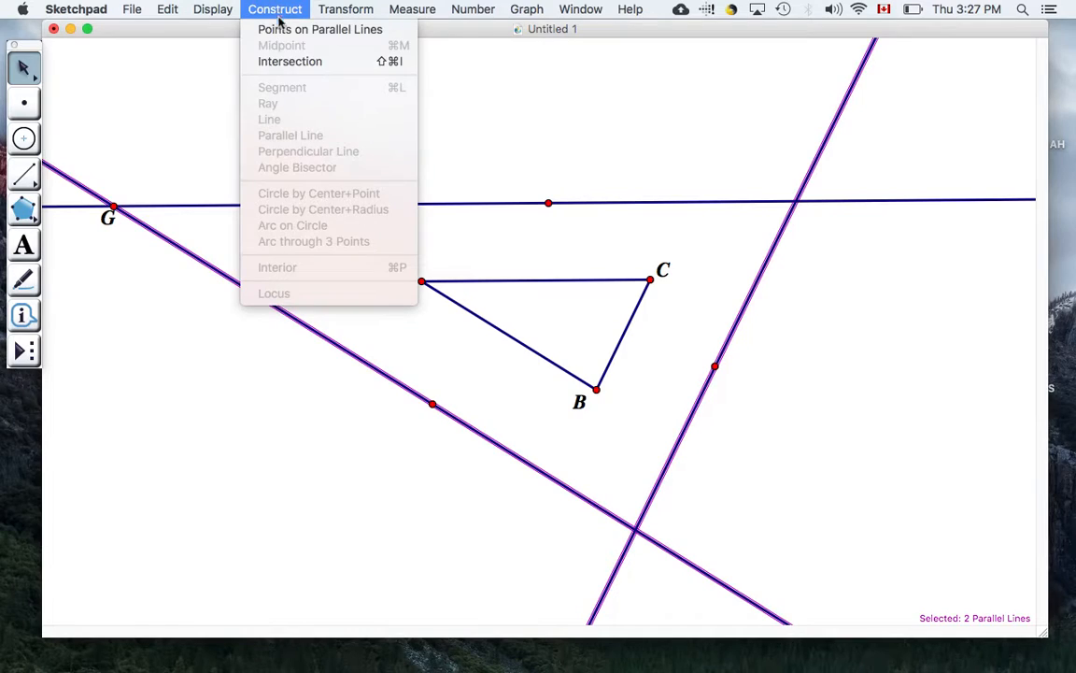
pyautogui.click(283, 61)
# Label the intersection point of the parallels to AB and BC as H.
pyautogui.click(213, 11)
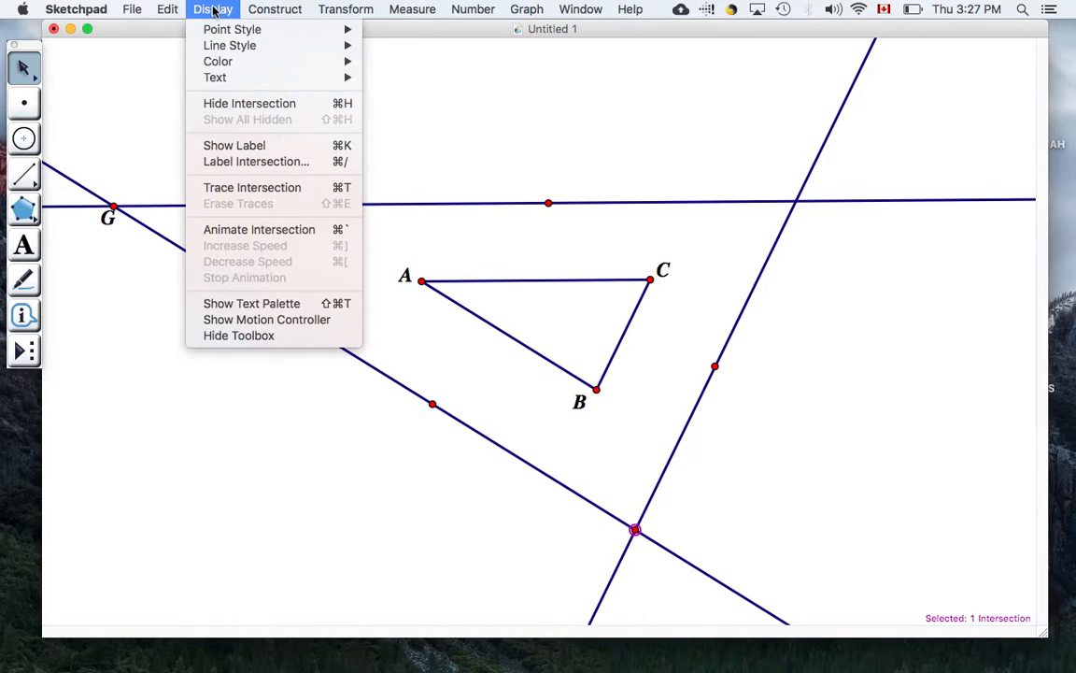
pyautogui.click(258, 162)
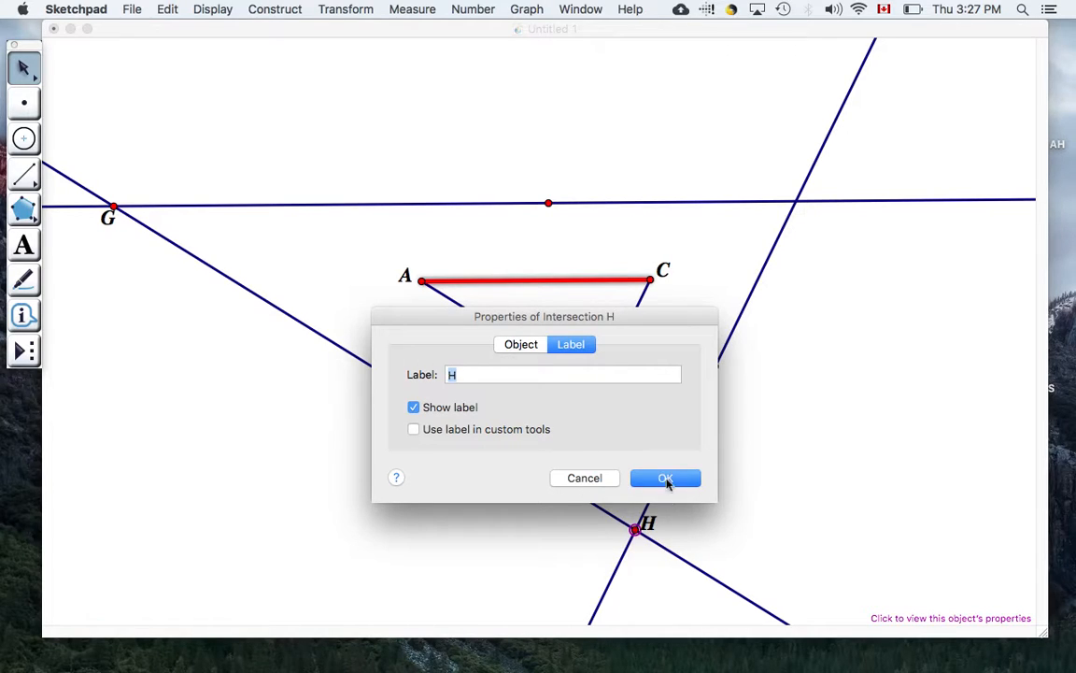
pyautogui.click(665, 479)
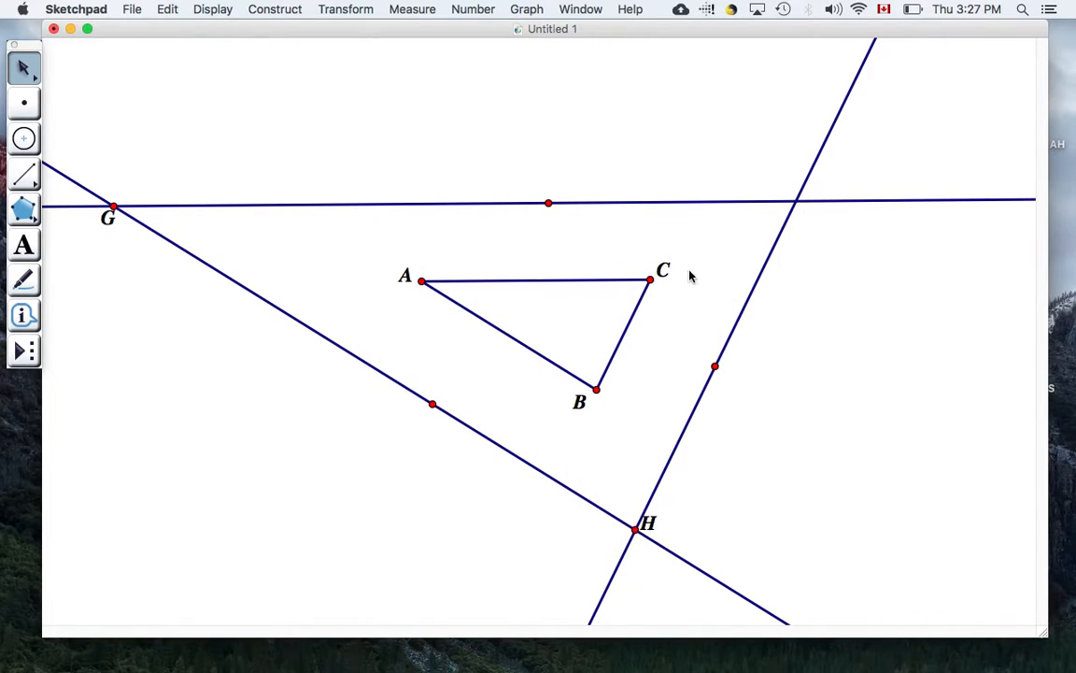
# Construct the intersection point of the lines parallel to sides AC and BC.
pyautogui.click(720, 202)
pyautogui.click(751, 299)
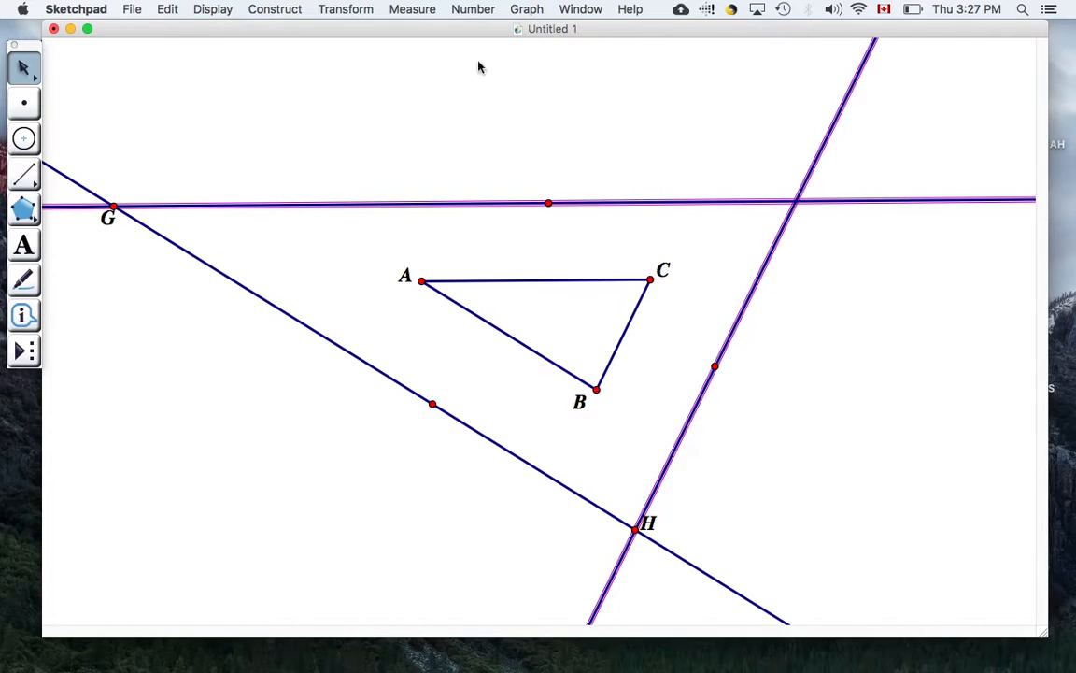
pyautogui.click(261, 8)
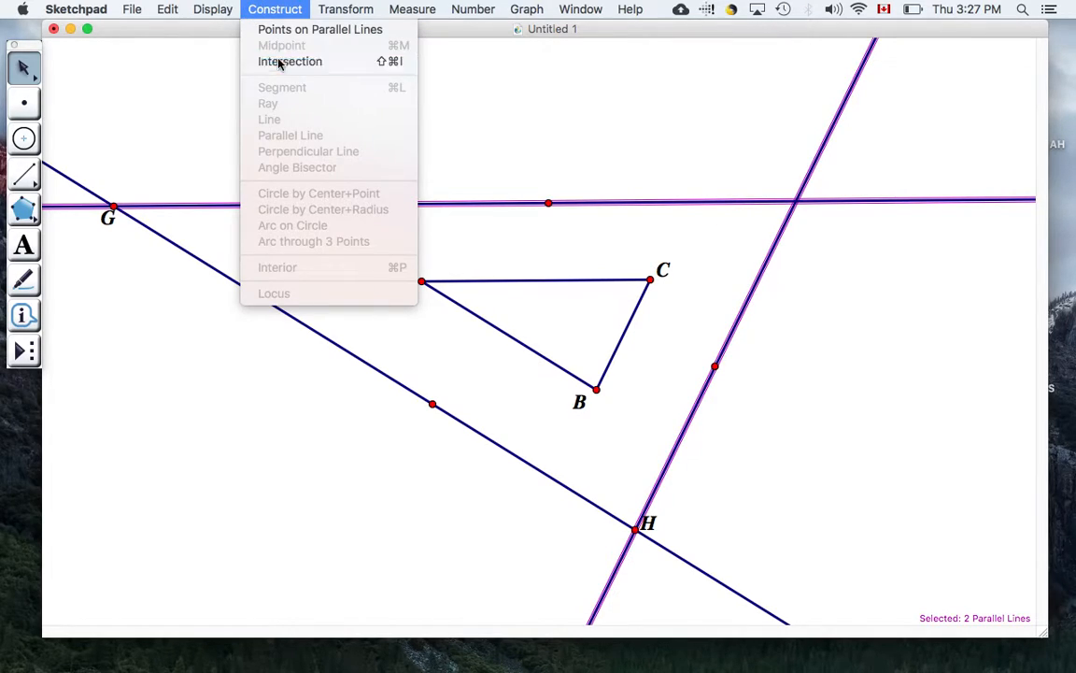
pyautogui.click(278, 62)
pyautogui.click(261, 9)
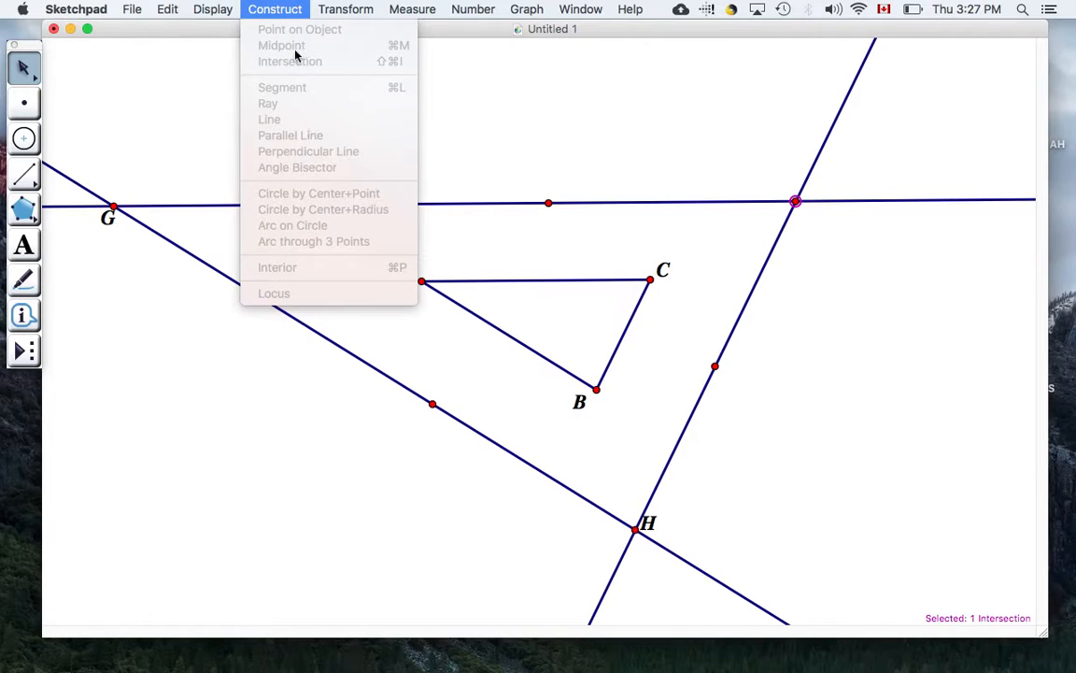
# Label the intersection point of the parallels to sides AC and BC as I.
pyautogui.click(274, 10)
pyautogui.click(214, 10)
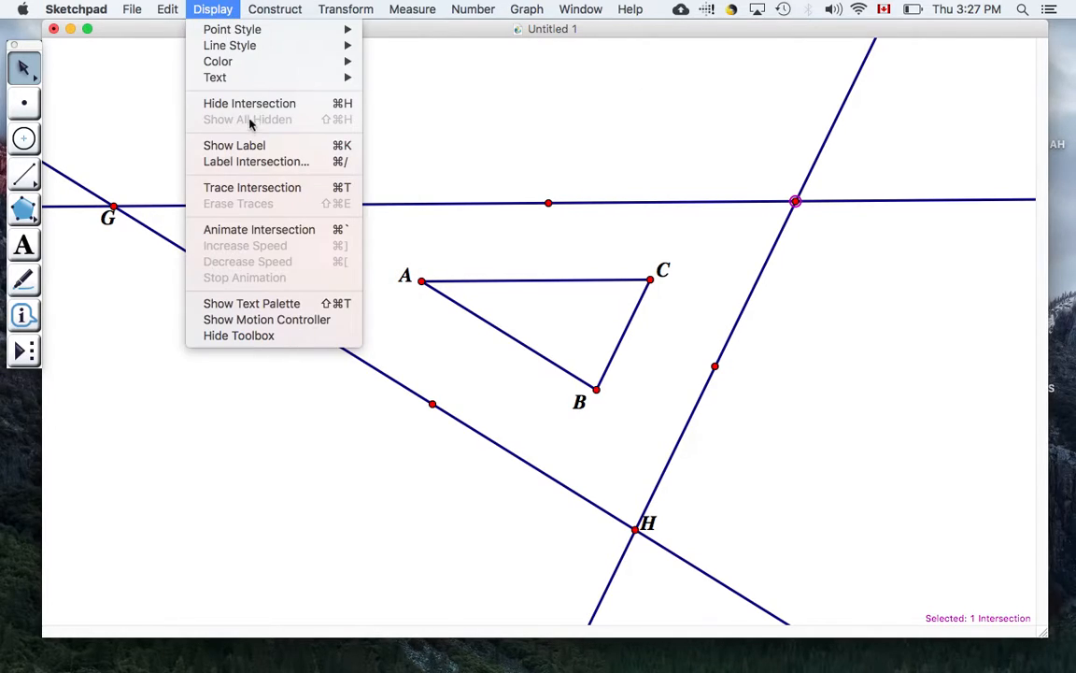
pyautogui.click(250, 147)
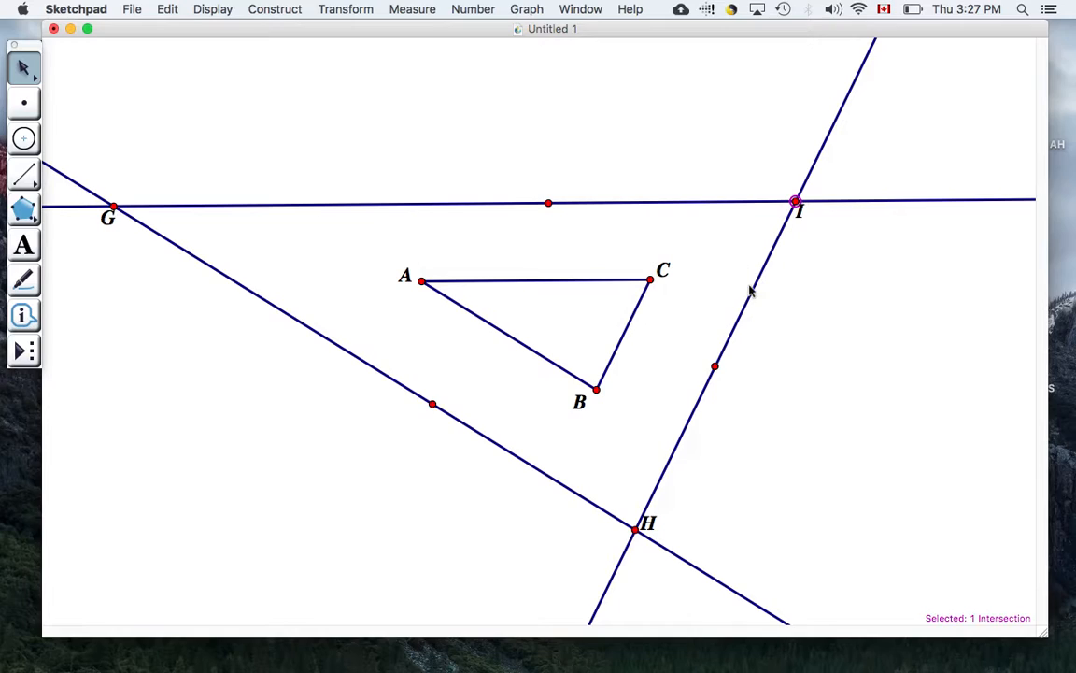
pyautogui.click(809, 239)
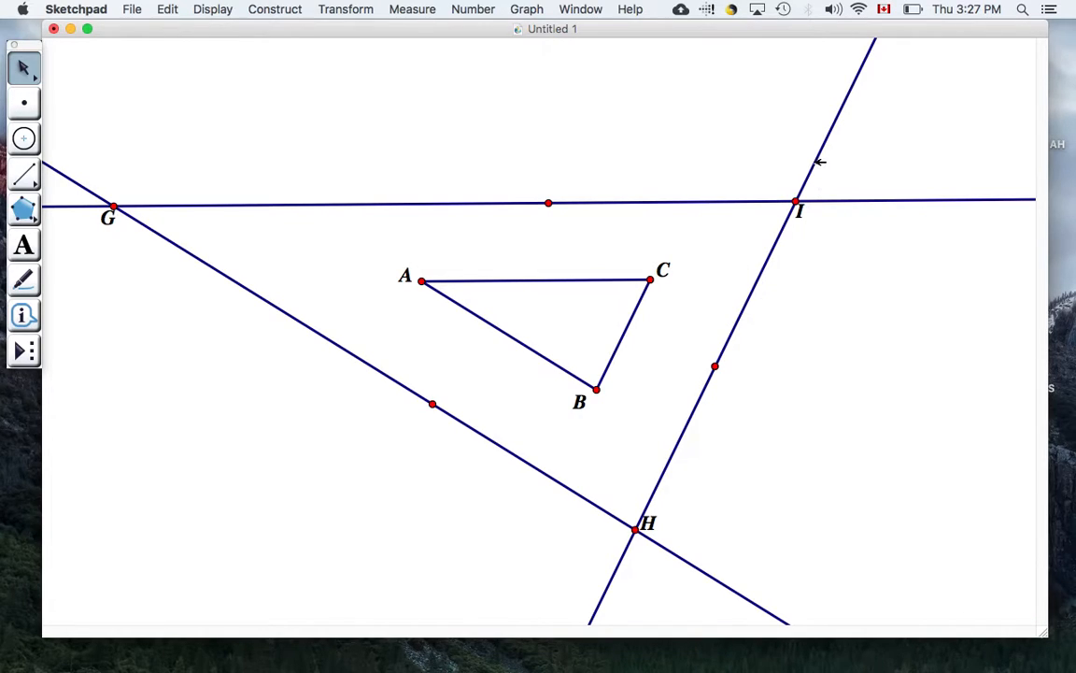
# Hide the three parallel lines that pass through points G, H and I.
pyautogui.click(819, 162)
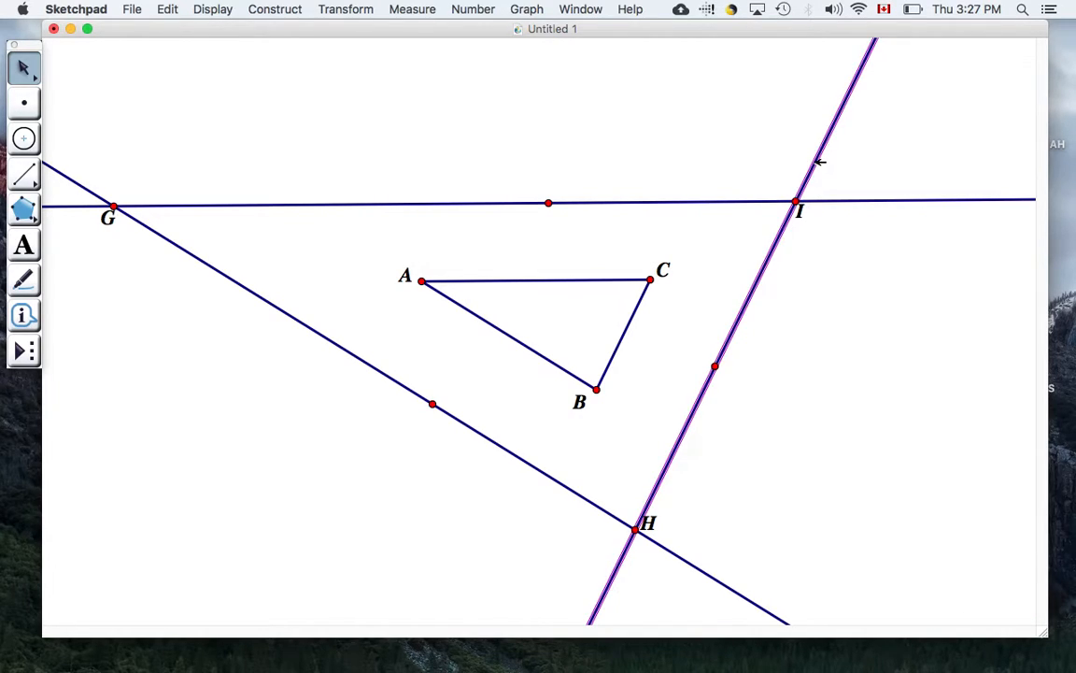
pyautogui.click(715, 202)
pyautogui.click(385, 372)
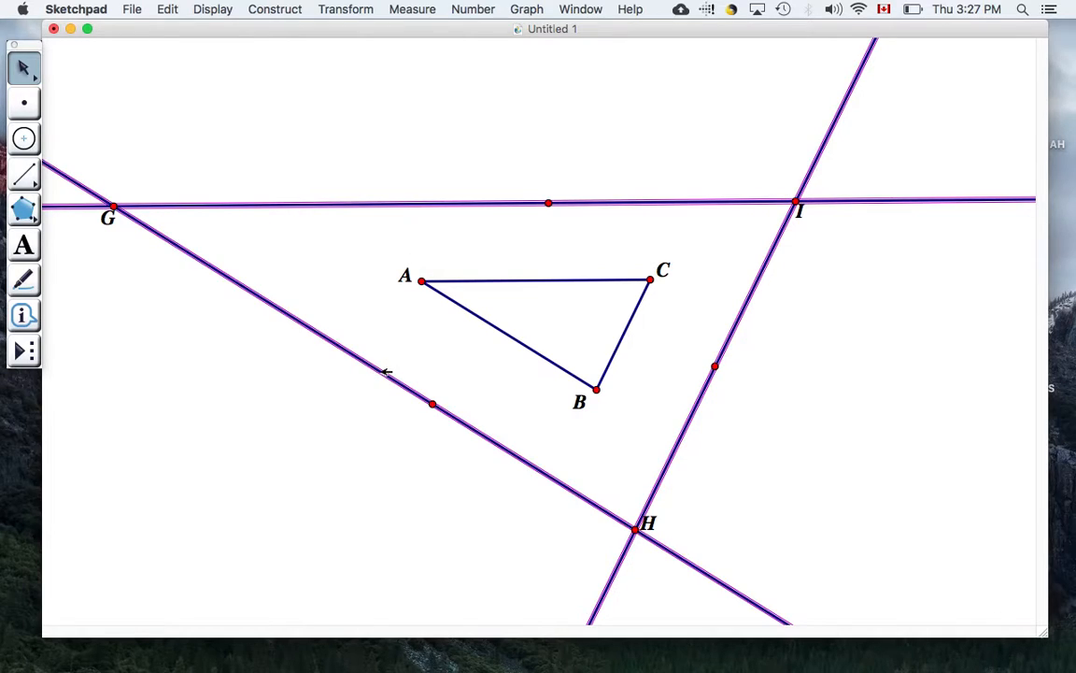
pyautogui.click(214, 8)
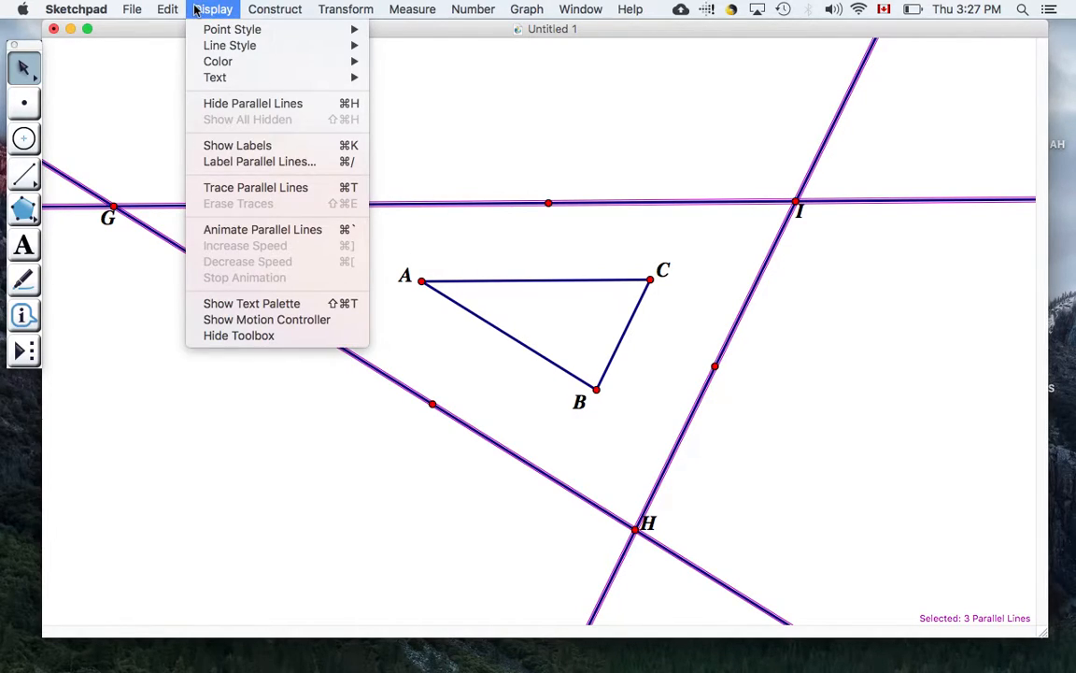
pyautogui.click(224, 103)
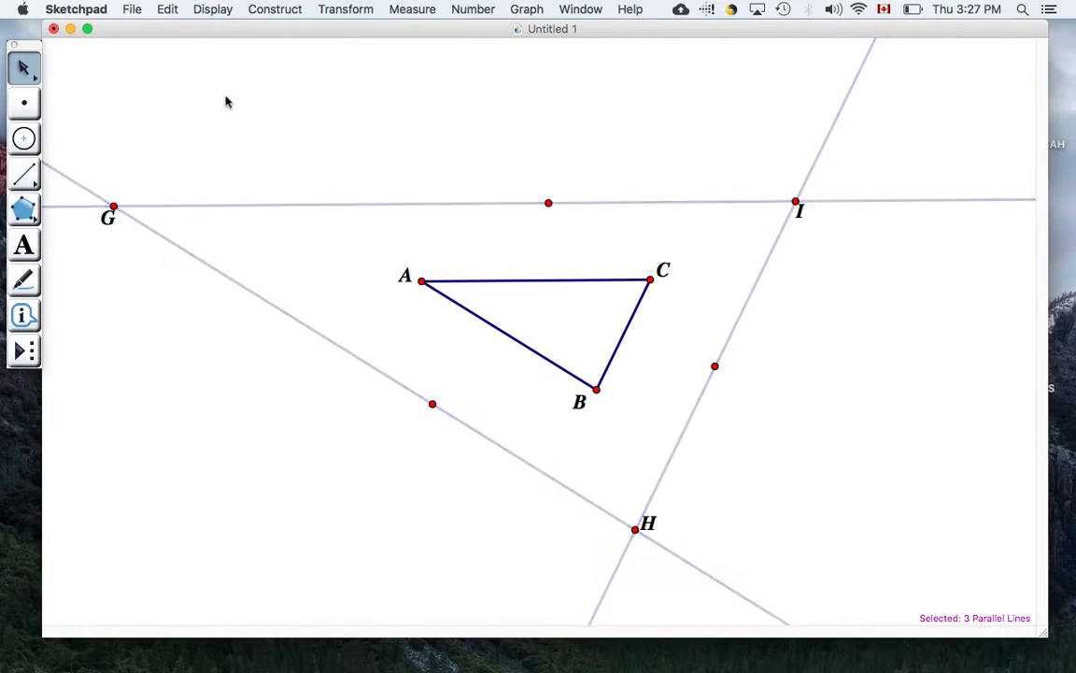
# Hide the three unlabelled points between the outer points G, H and I.
pyautogui.click(715, 366)
pyautogui.click(433, 404)
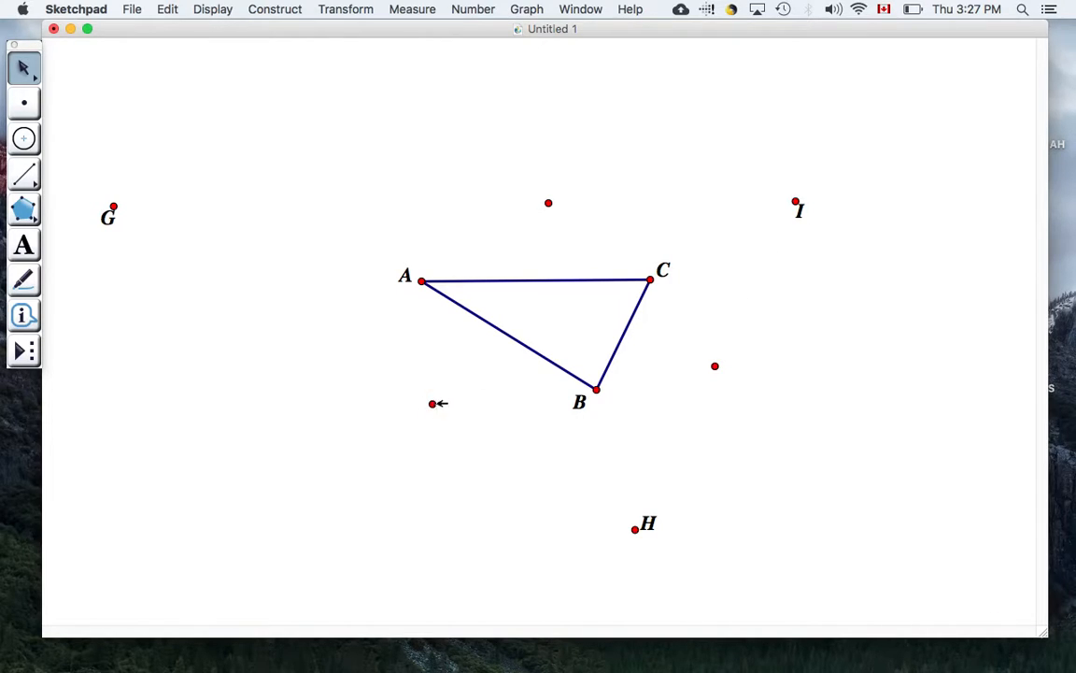
pyautogui.click(549, 202)
pyautogui.click(215, 10)
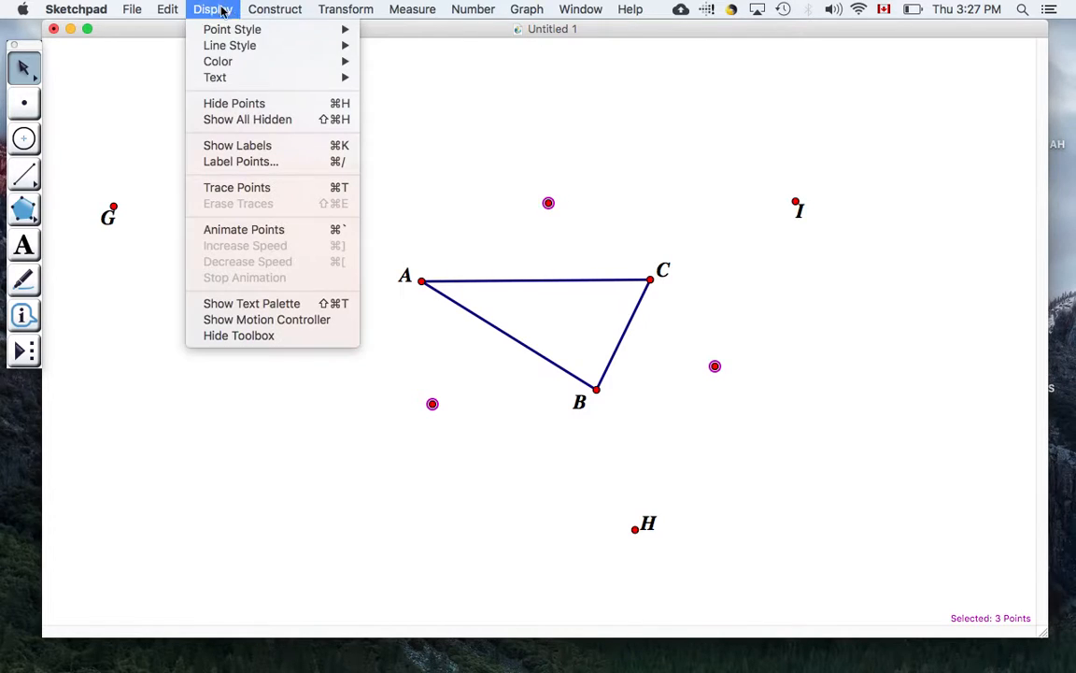
pyautogui.click(235, 104)
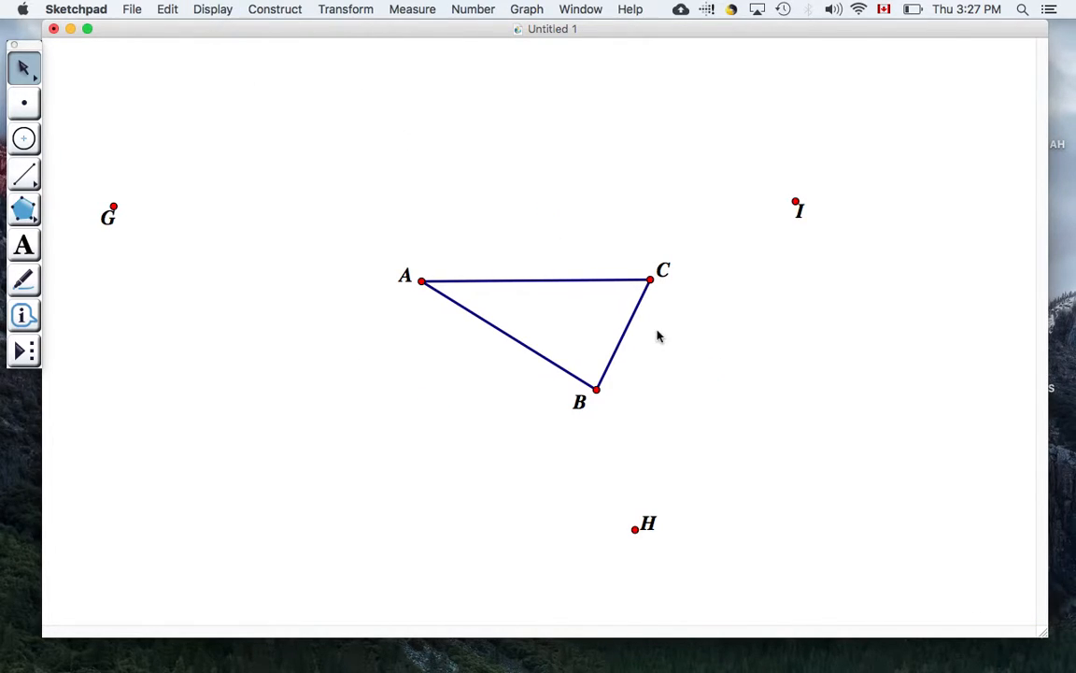
# Draw segments GI, IH and GH to form the outer triangle GHI around triangle ABC.
pyautogui.click(25, 175)
pyautogui.moveTo(113, 207)
pyautogui.mouseDown()
pyautogui.moveTo(795, 202)
pyautogui.moveTo(635, 529)
pyautogui.moveTo(135, 310)
pyautogui.moveTo(113, 206)
pyautogui.mouseUp()
pyautogui.click(23, 66)
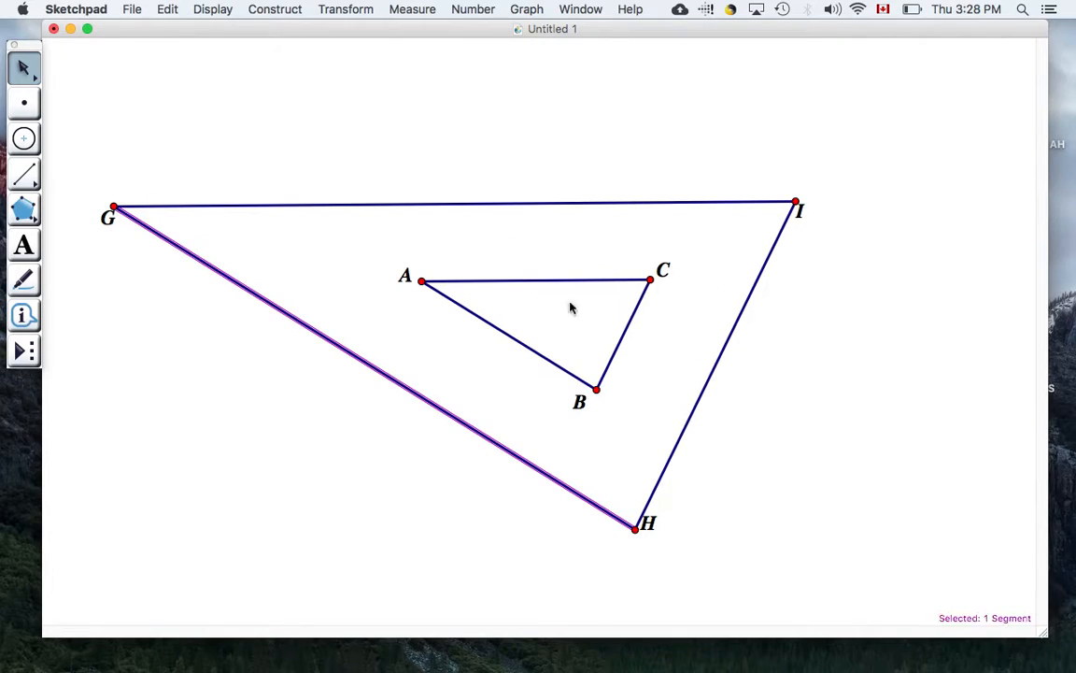
pyautogui.click(729, 483)
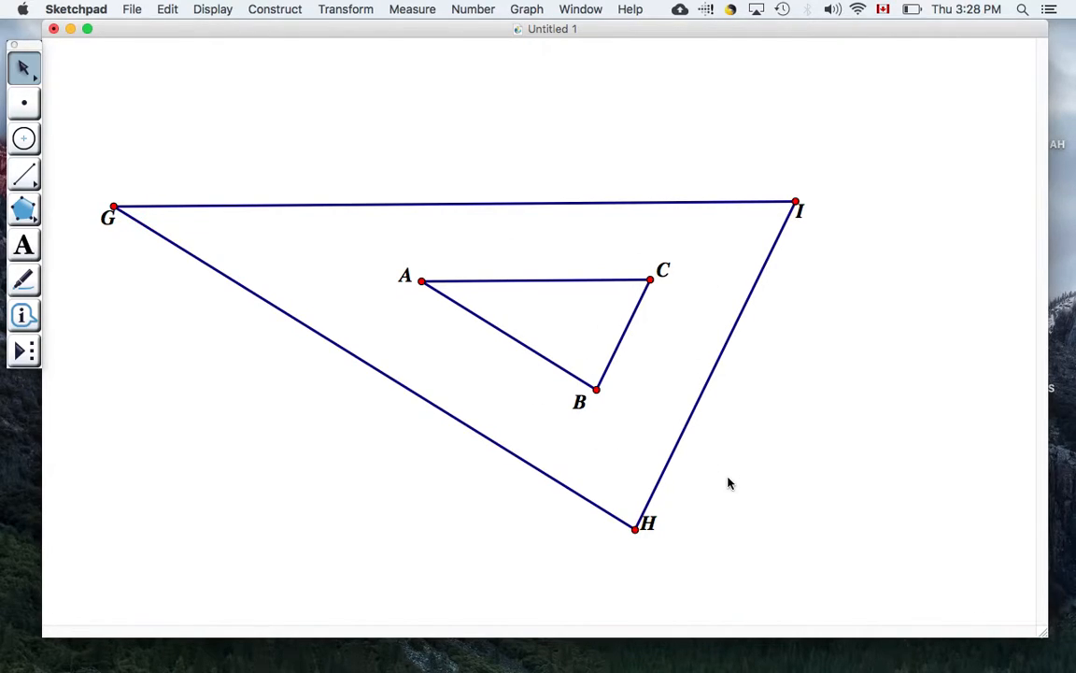
# Switch to Chrome to consult the investigation instructions.
pyautogui.press('super+Tab')
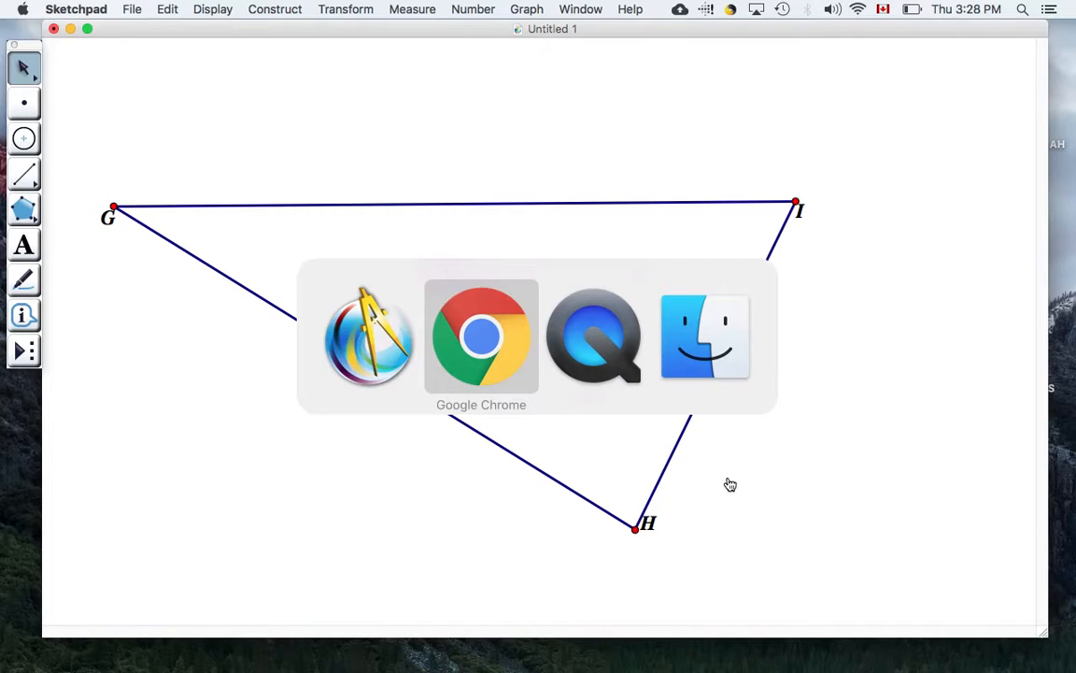
pyautogui.press('super+Tab')
pyautogui.click(631, 11)
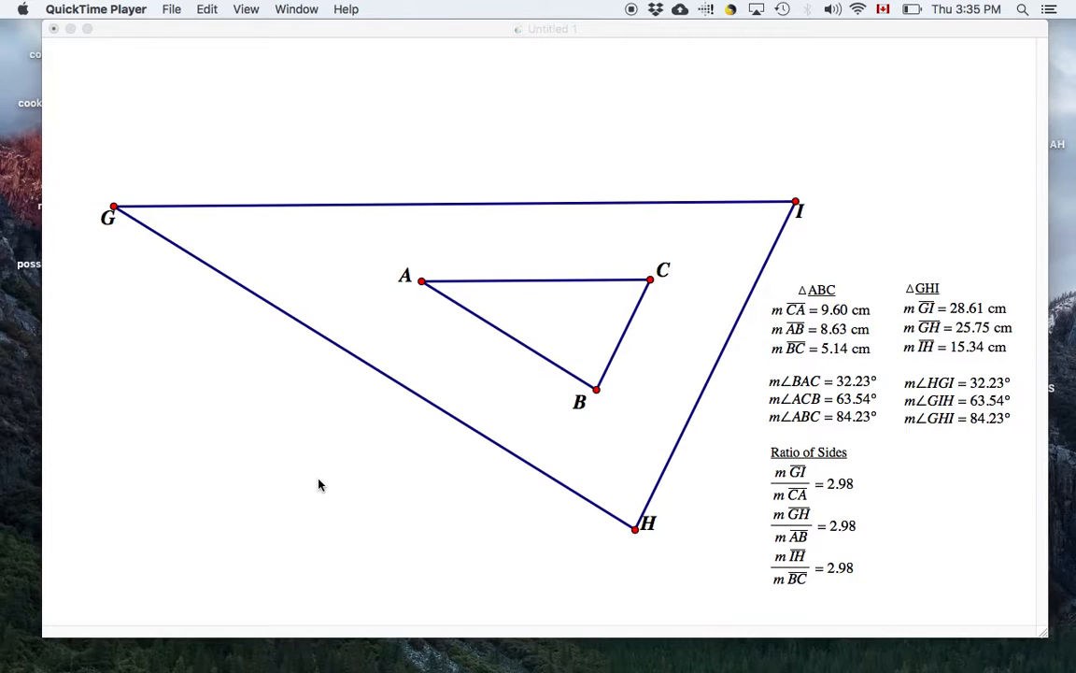
# Move vertex A of triangle ABC to several different positions and compare the angles and side ratios of triangles ABC and GHI.
pyautogui.click(318, 484)
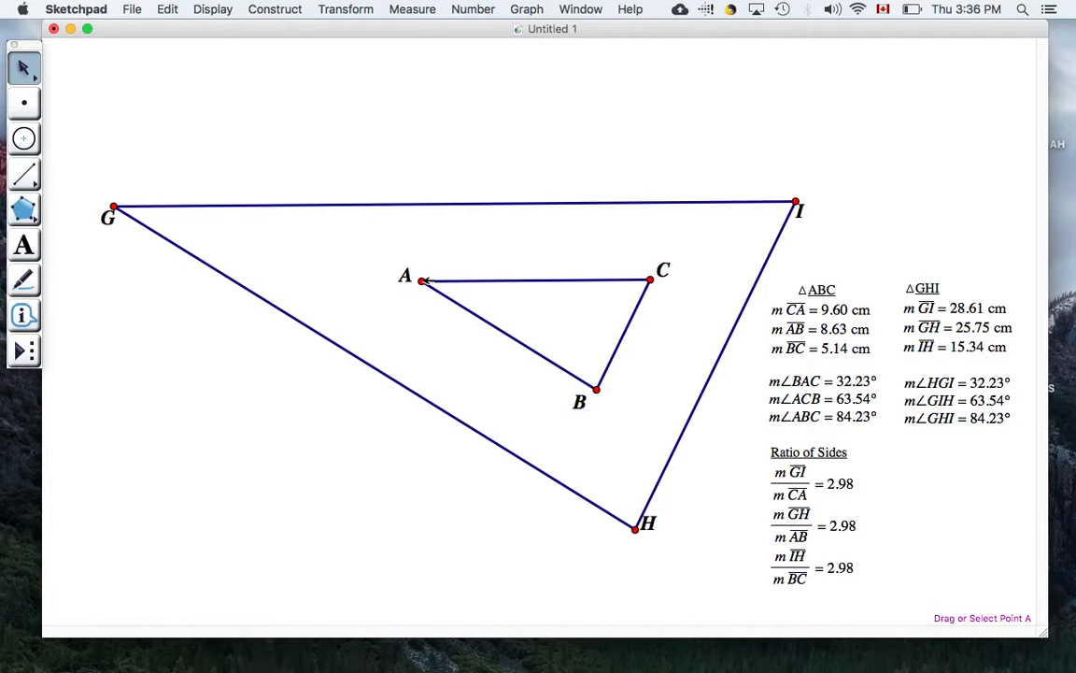
pyautogui.moveTo(422, 280)
pyautogui.mouseDown()
pyautogui.moveTo(417, 304)
pyautogui.moveTo(439, 339)
pyautogui.moveTo(405, 262)
pyautogui.moveTo(408, 273)
pyautogui.mouseUp()
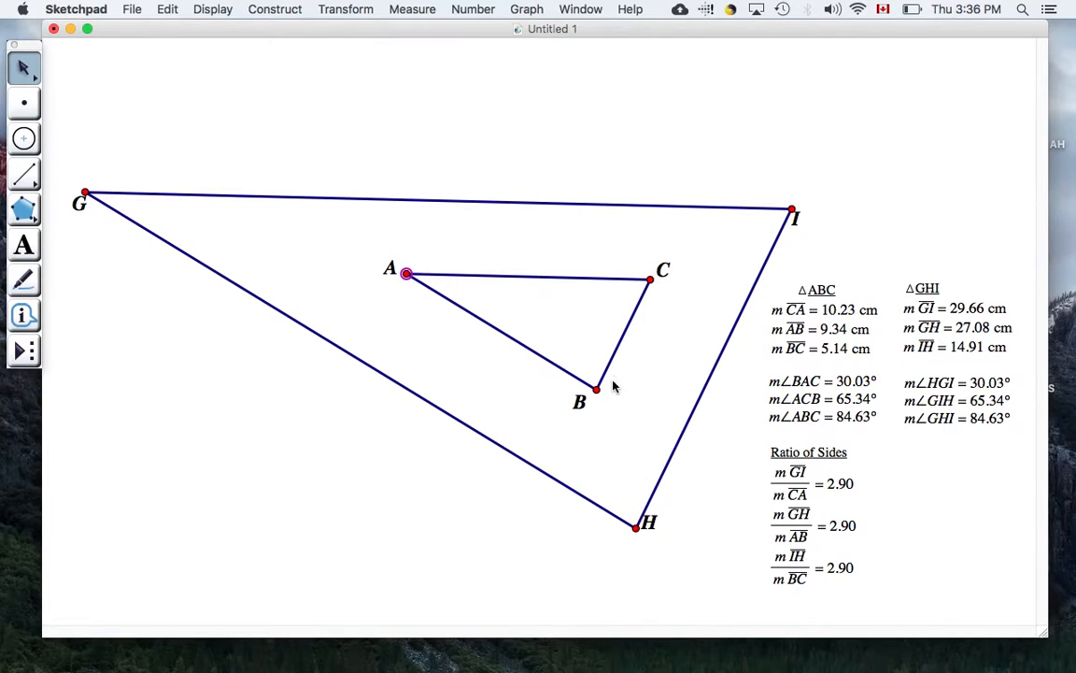
pyautogui.moveTo(406, 272); pyautogui.dragTo(465, 247)
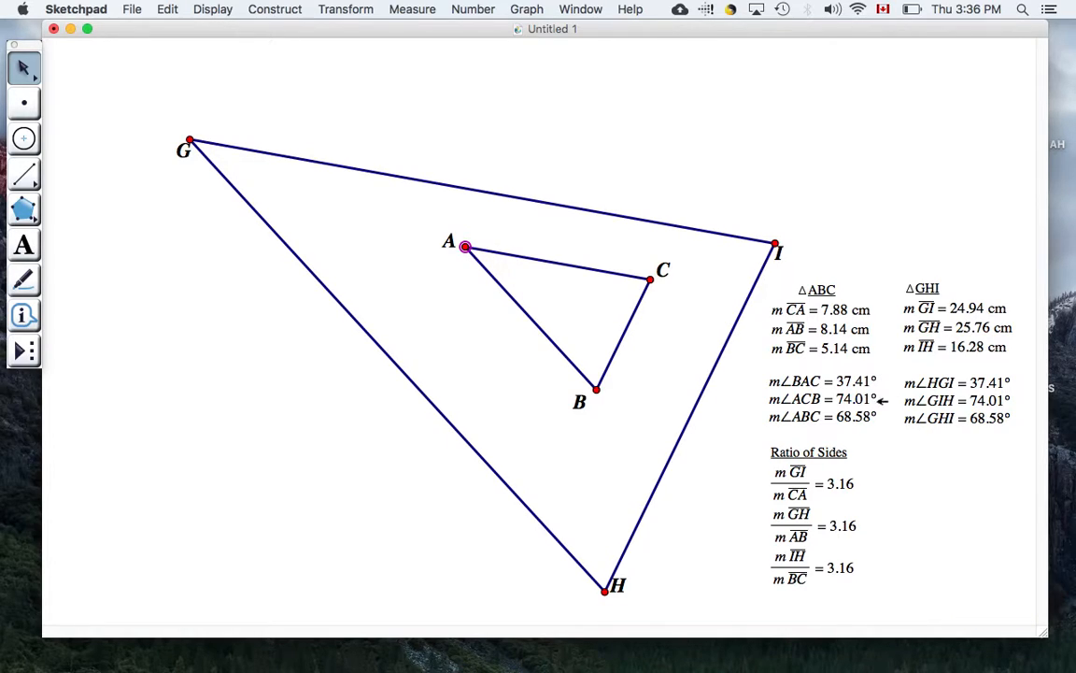
pyautogui.moveTo(465, 246); pyautogui.dragTo(402, 333)
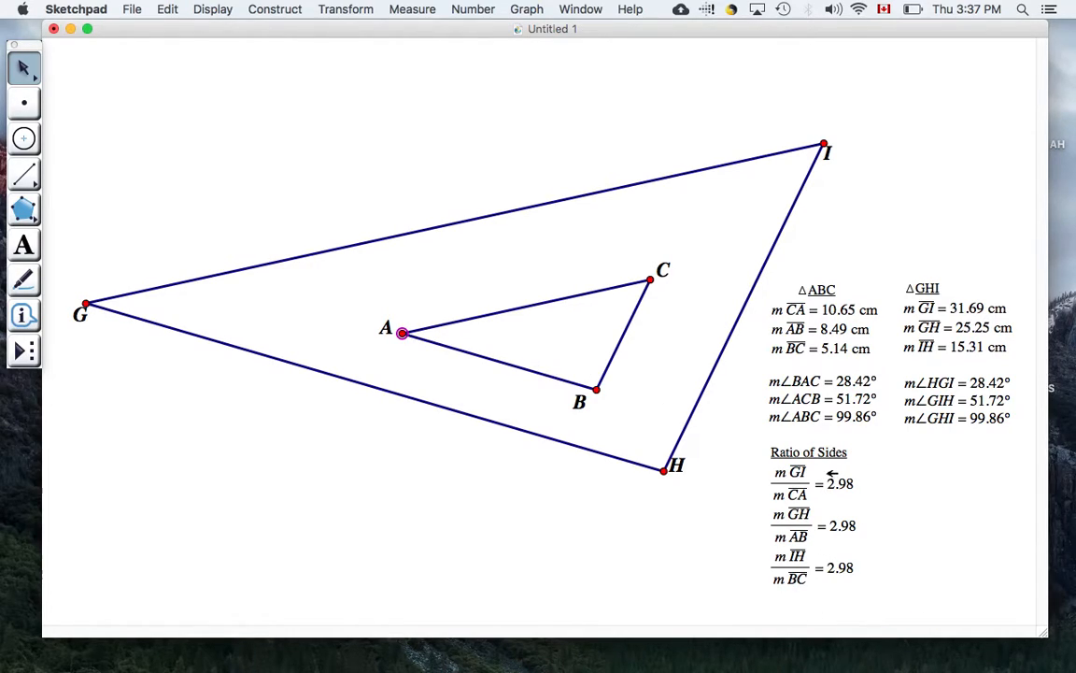
pyautogui.moveTo(402, 333); pyautogui.dragTo(422, 201)
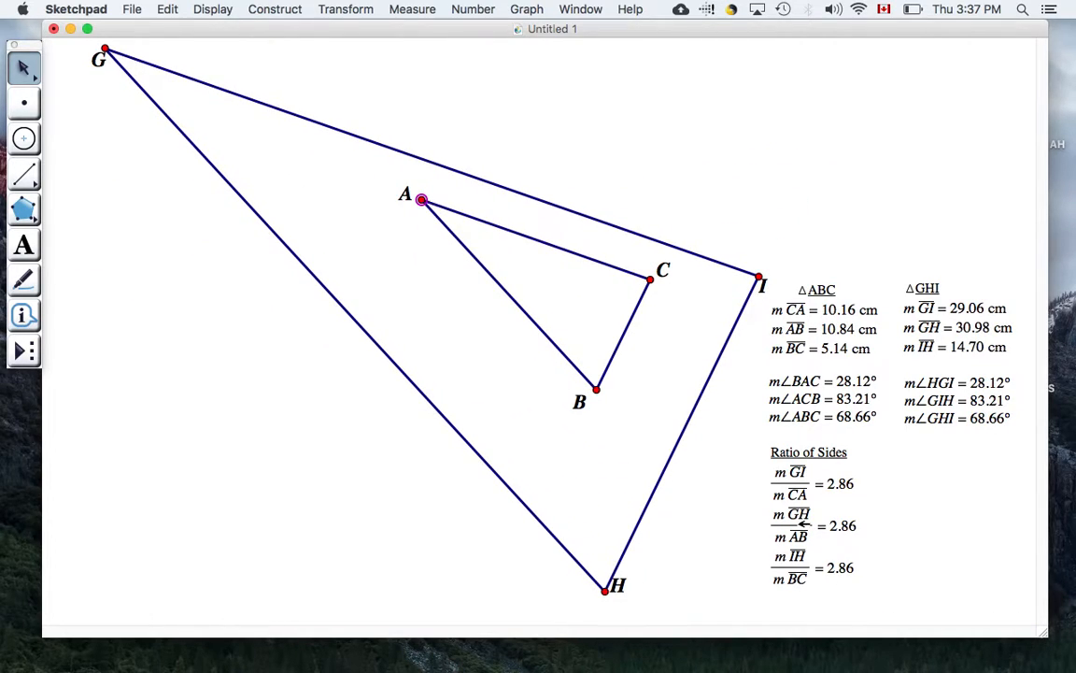